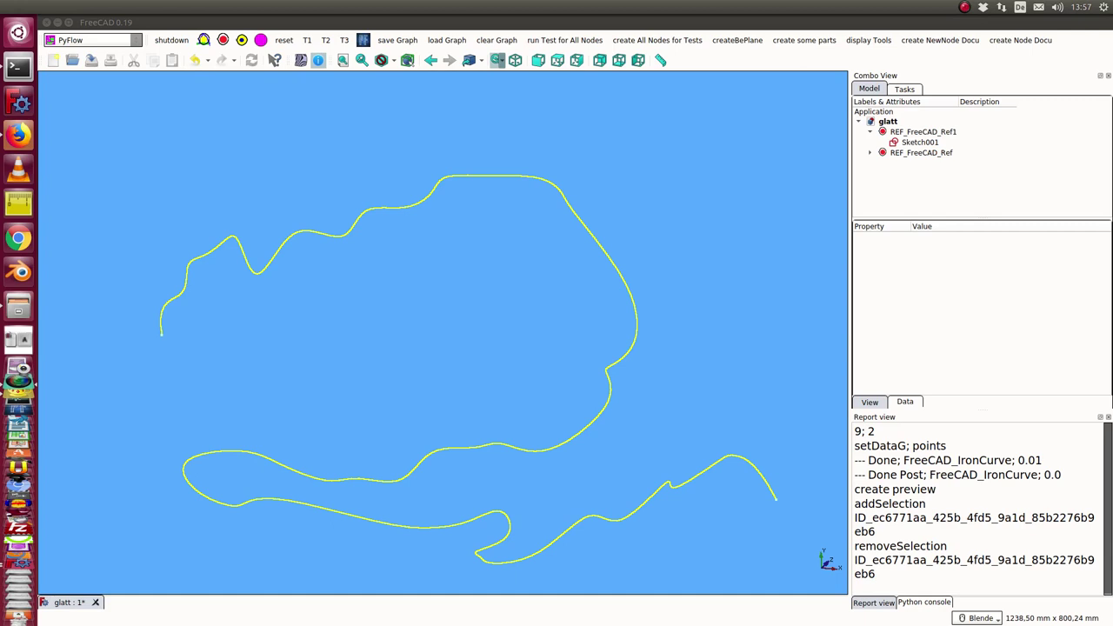
Select Sketch001 Edge1 to show its B-spline info: degree 3, 56 poles, length 3279.99.
left_click(458, 179)
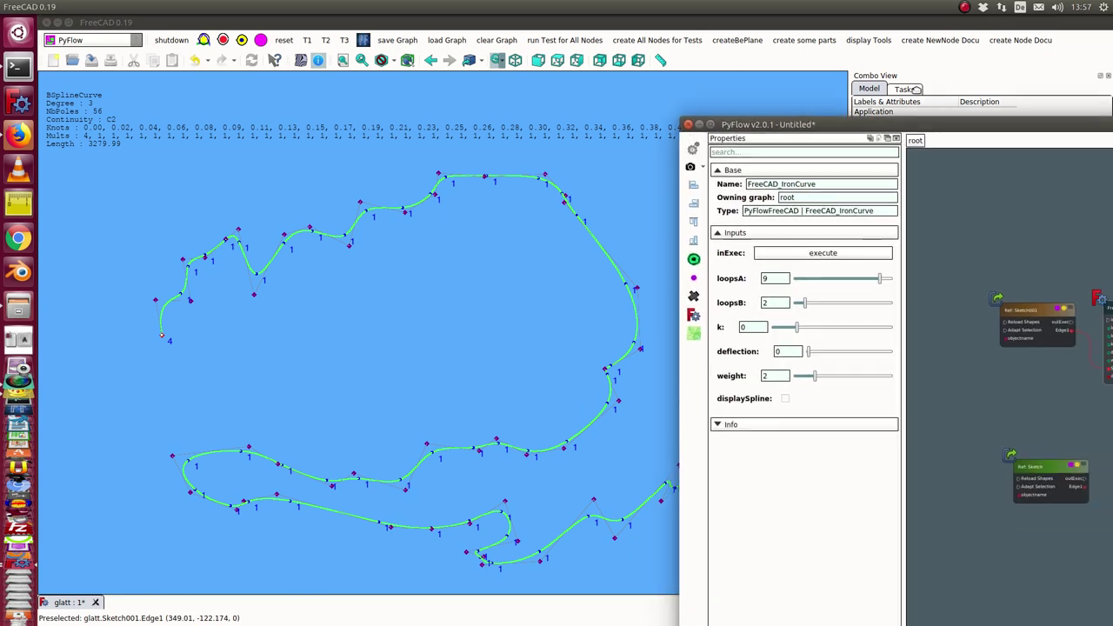
Place PyFlow beside the curve and frame the FreeCAD_IronCurve node (loopsA 9, loopsB 2, weight 2).
left_click_drag(940, 21, 879, 45)
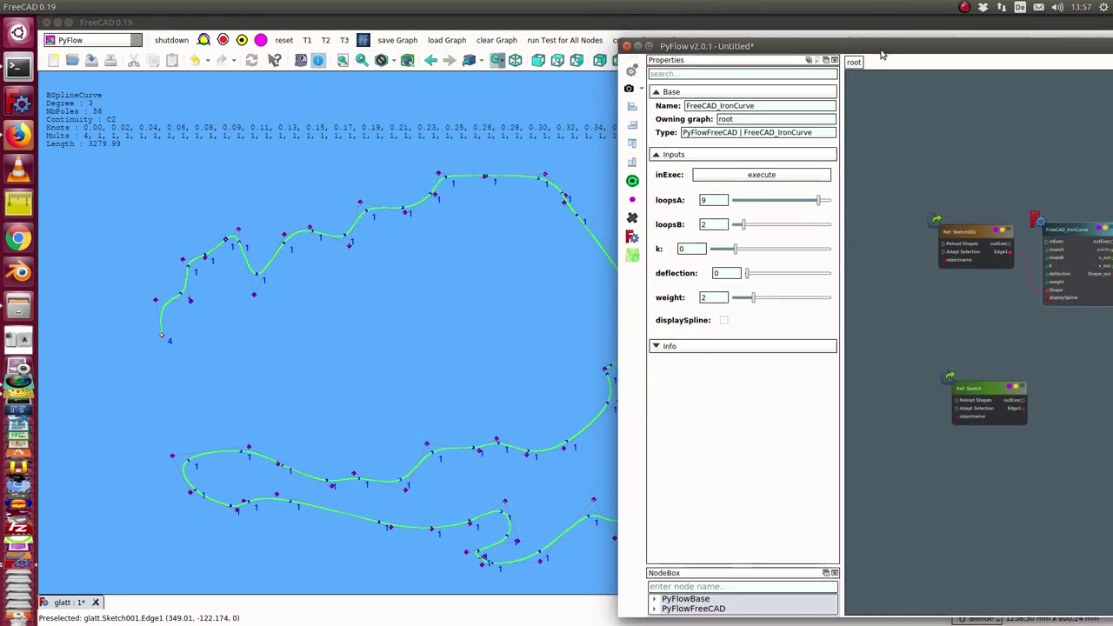
scroll(937, 133, "up", 3)
scroll(891, 153, "up", 2)
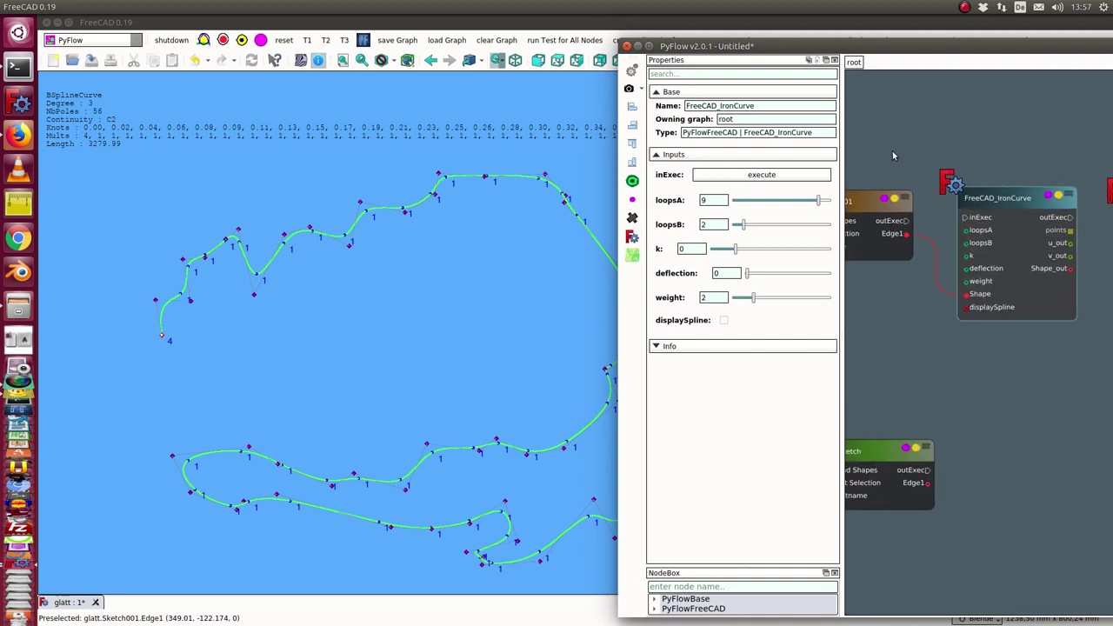
middle_click_drag(965, 117, 933, 128)
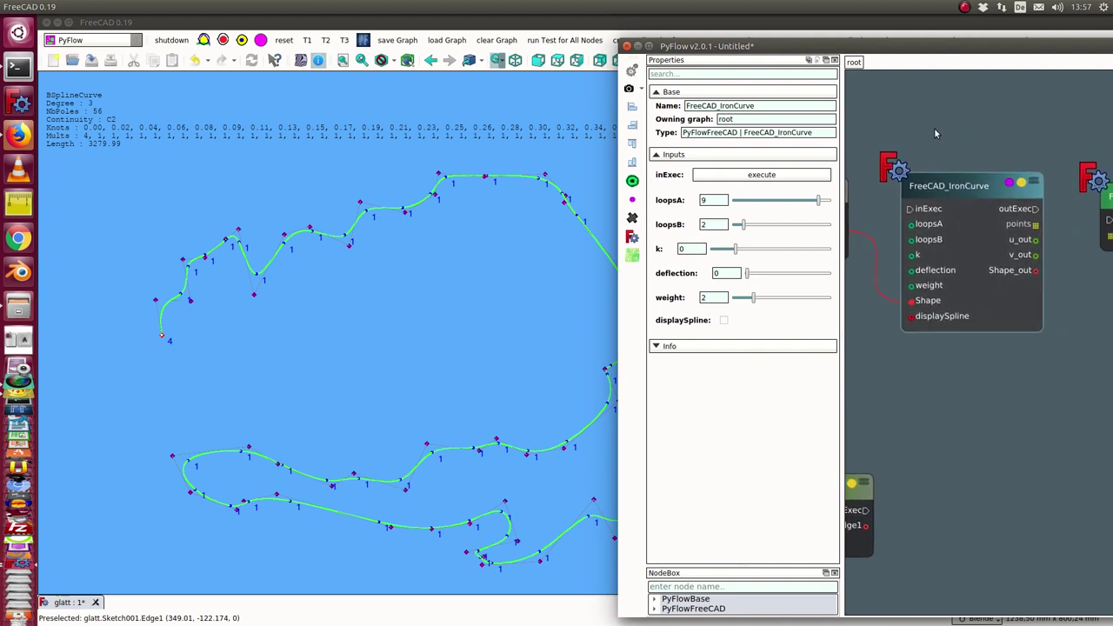
scroll(934, 128, "up", 1)
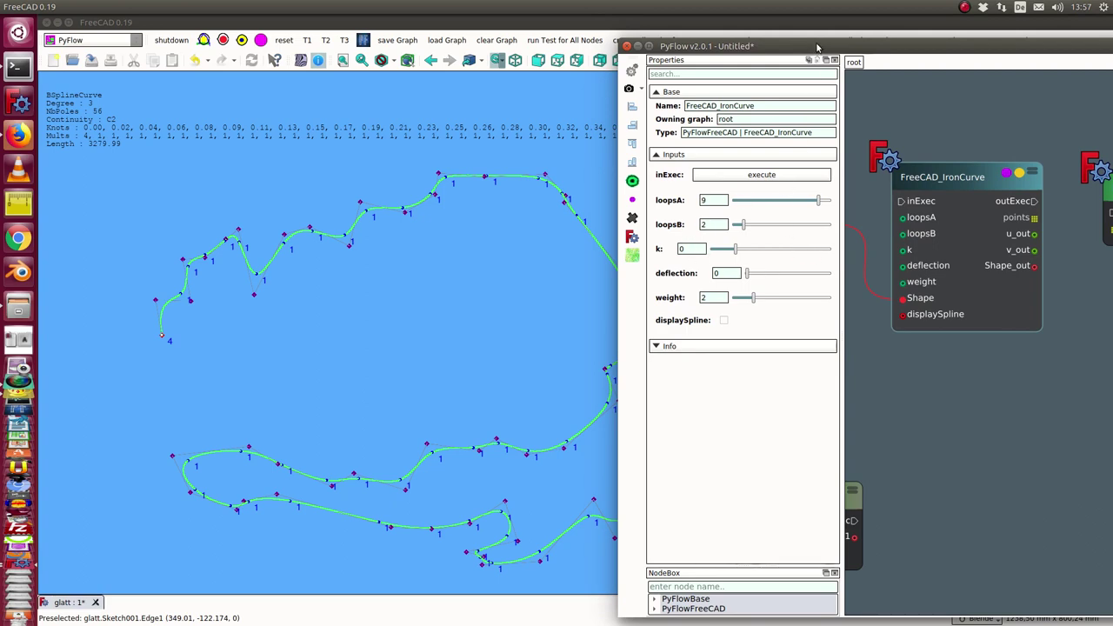
left_click_drag(822, 48, 905, 36)
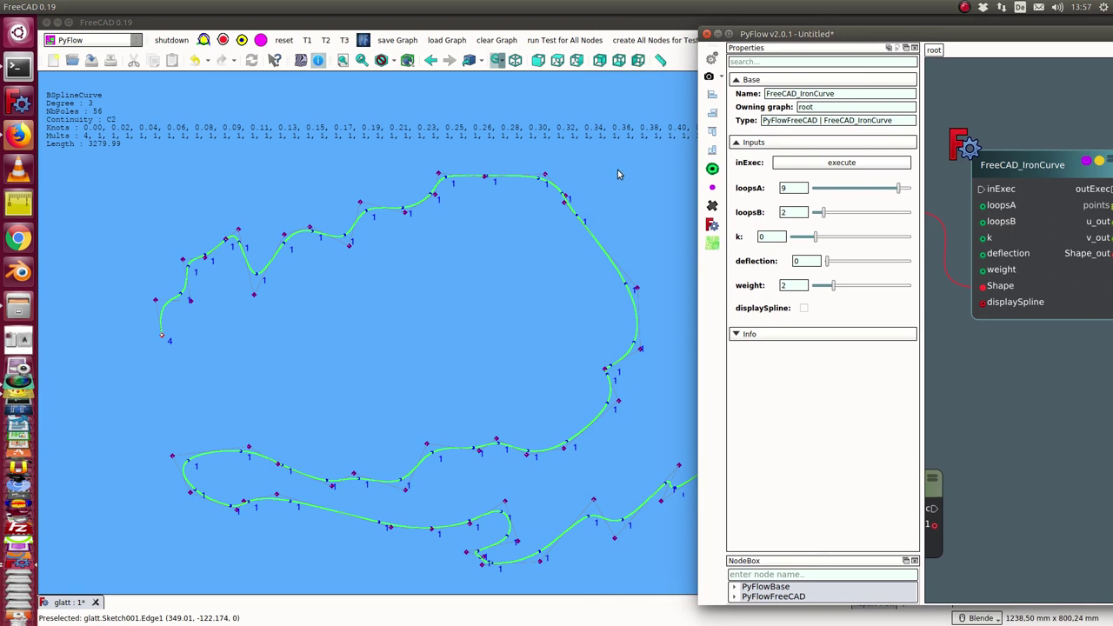
Scroll the IronCurve loopsA value down to 1, then back up to 10.
left_click(618, 169)
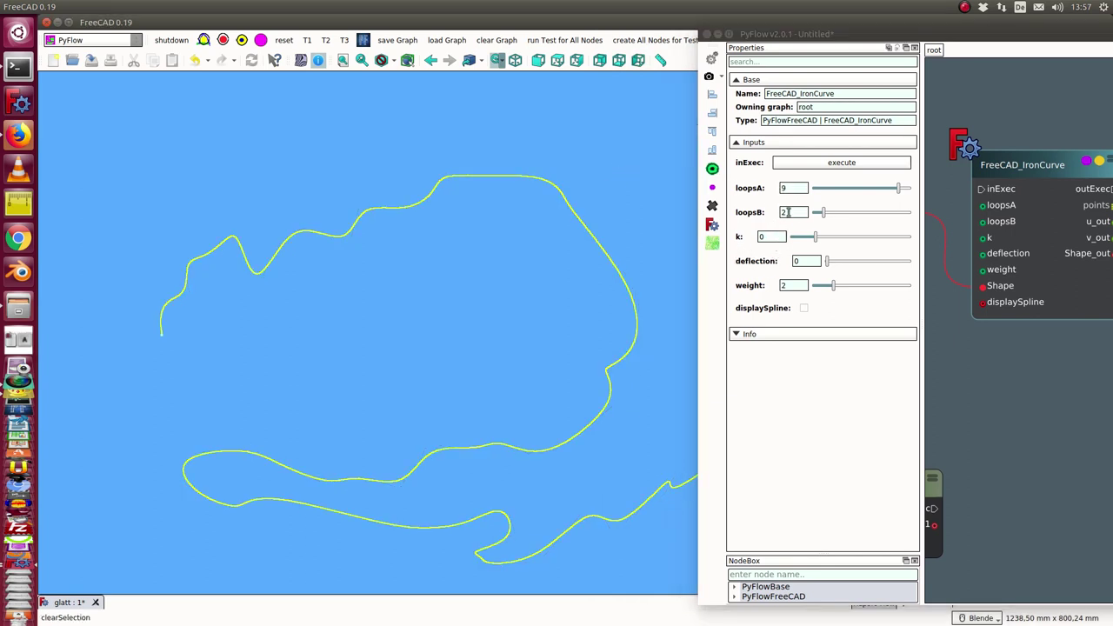
left_click(794, 188)
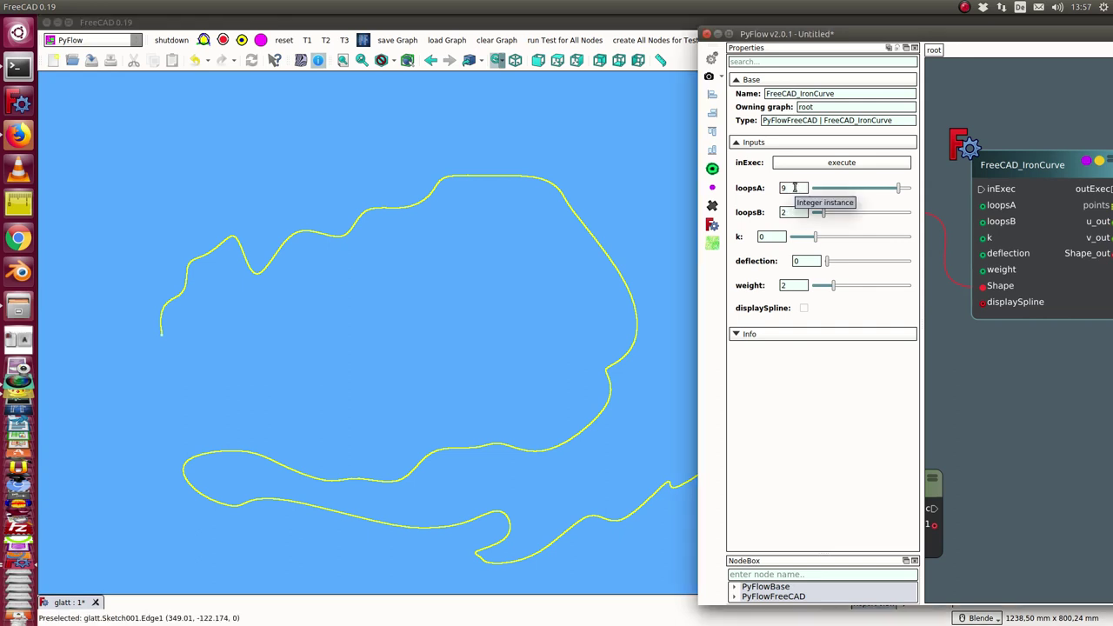
scroll(794, 187, "down", 8)
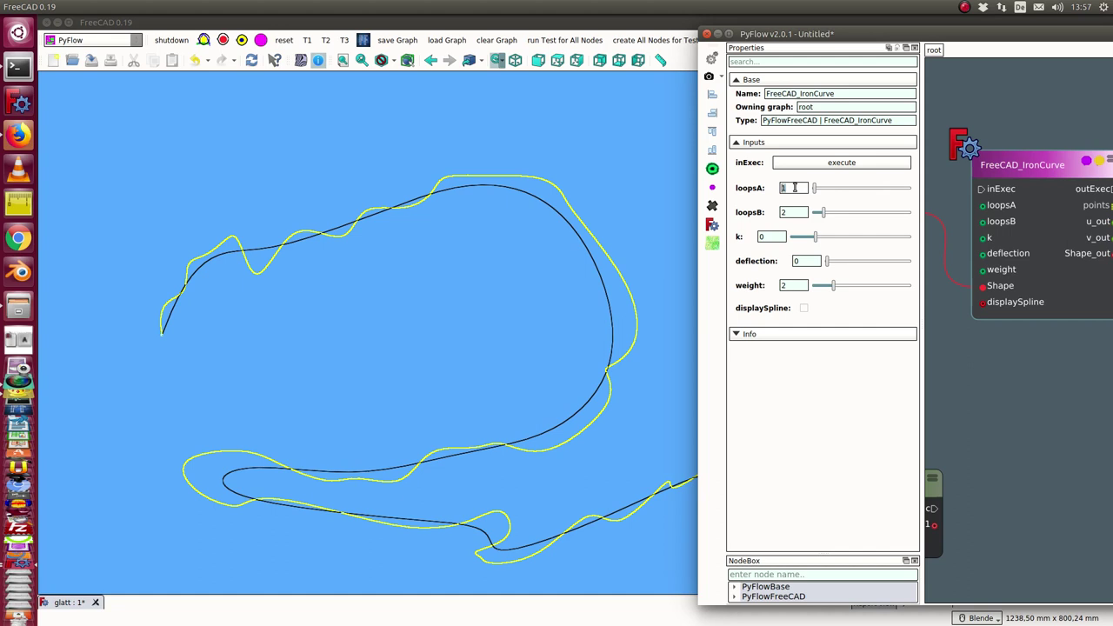
scroll(588, 253, "down", 3)
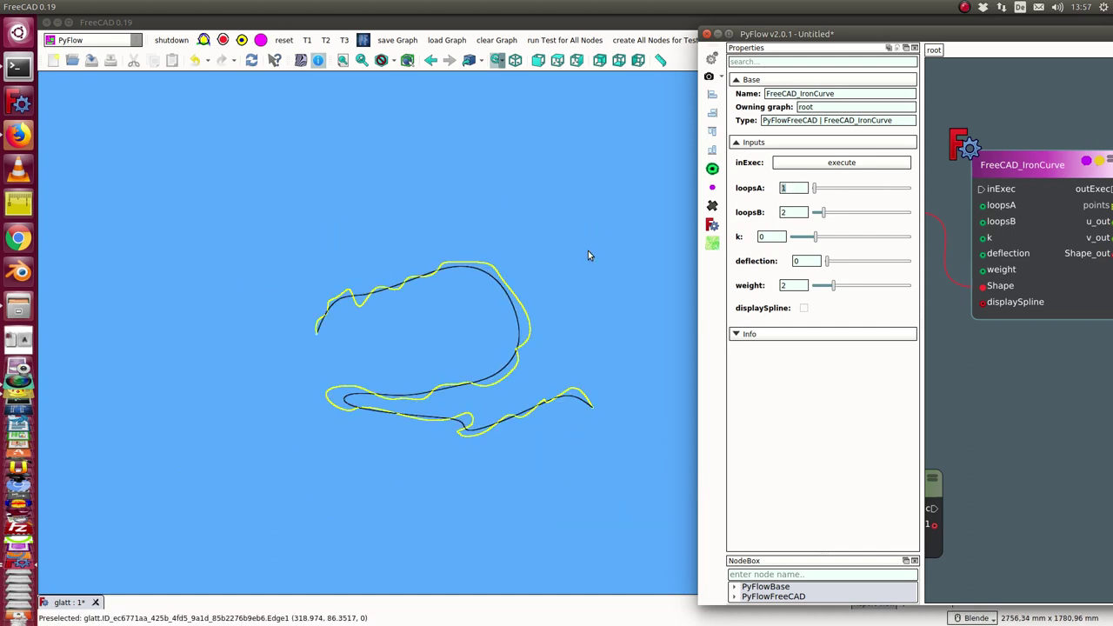
double_click(793, 188)
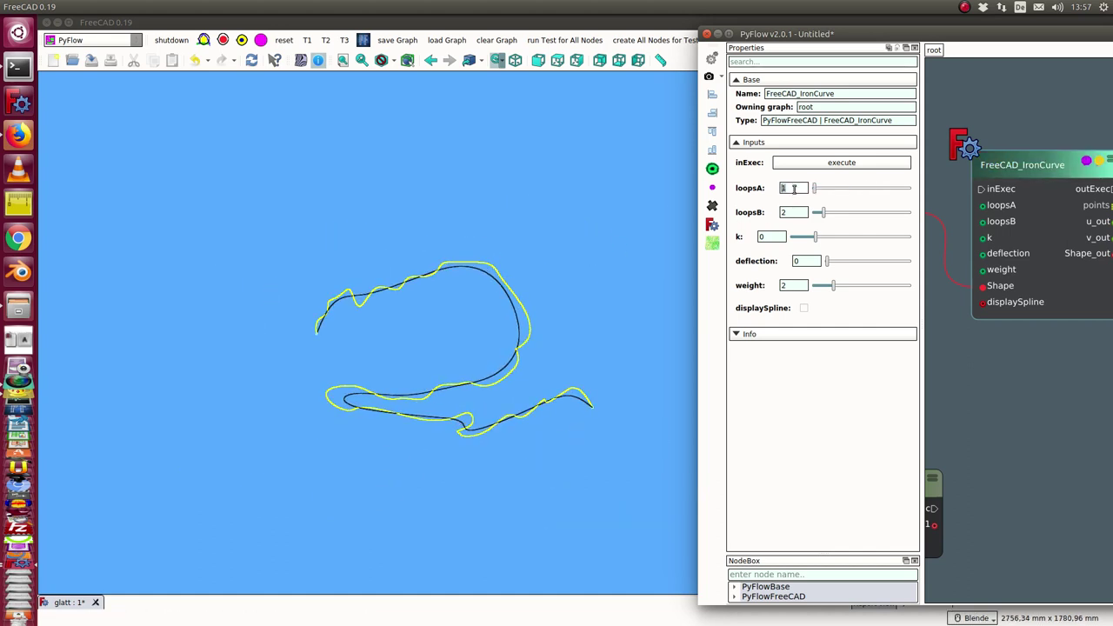
scroll(794, 187, "up", 1)
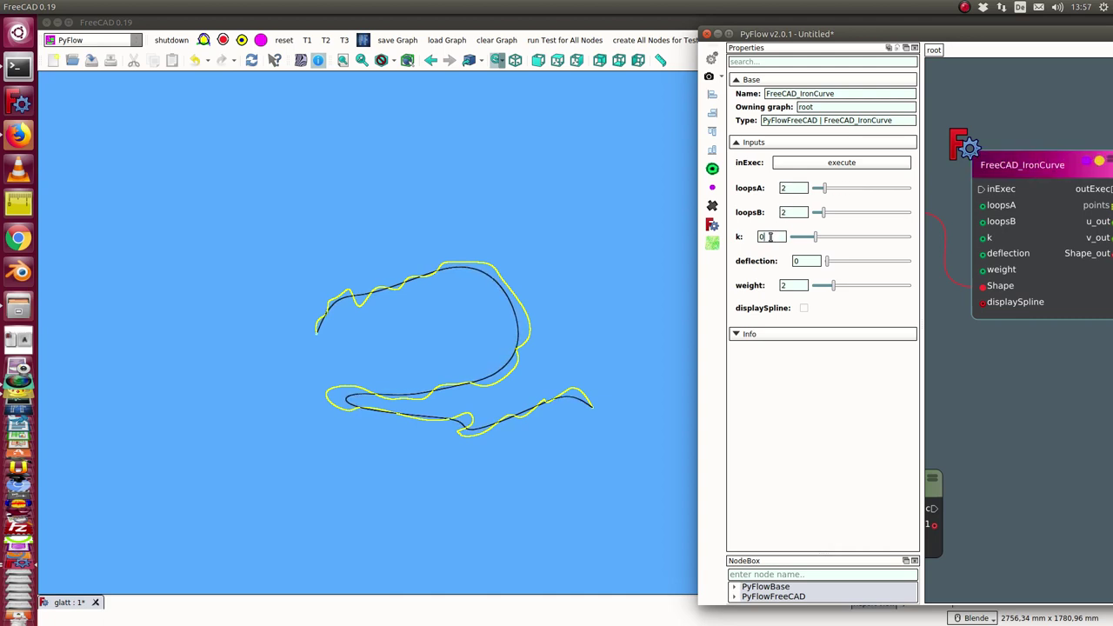
scroll(794, 188, "up", 8)
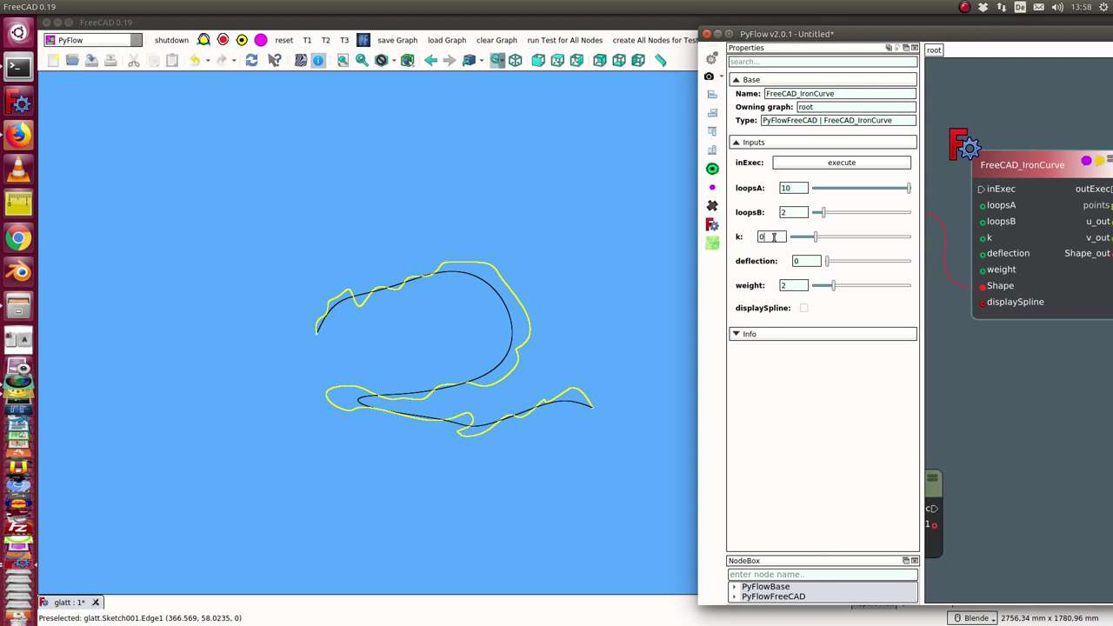
Raise the IronCurve k value to 15 and loopsB to 3.
scroll(774, 236, "up", 1)
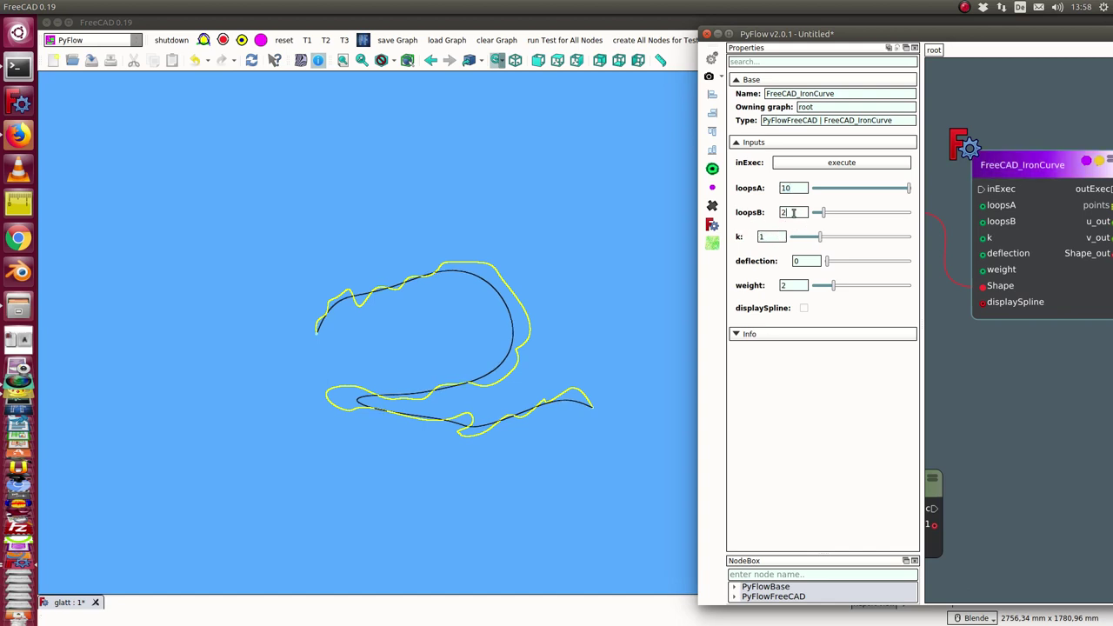
scroll(792, 212, "up", 2)
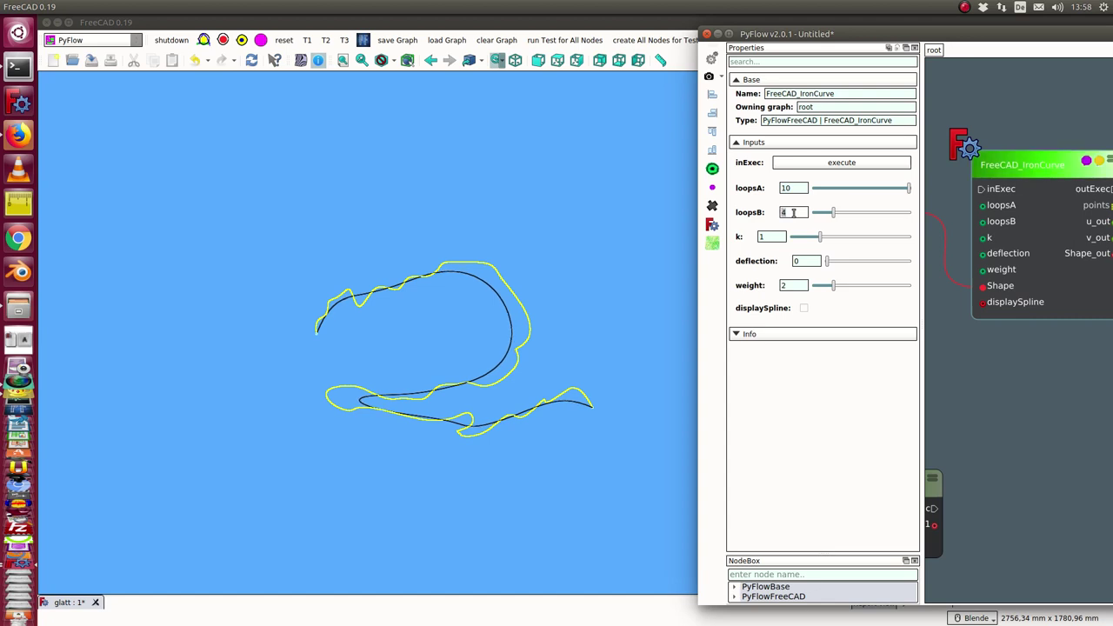
scroll(793, 212, "down", 1)
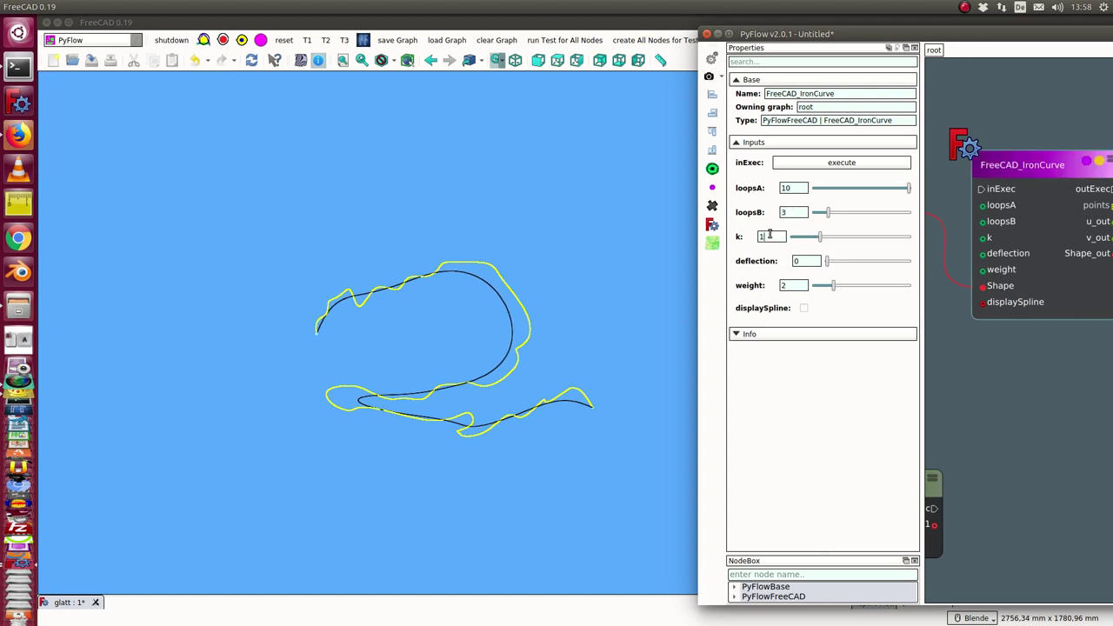
scroll(769, 235, "up", 2)
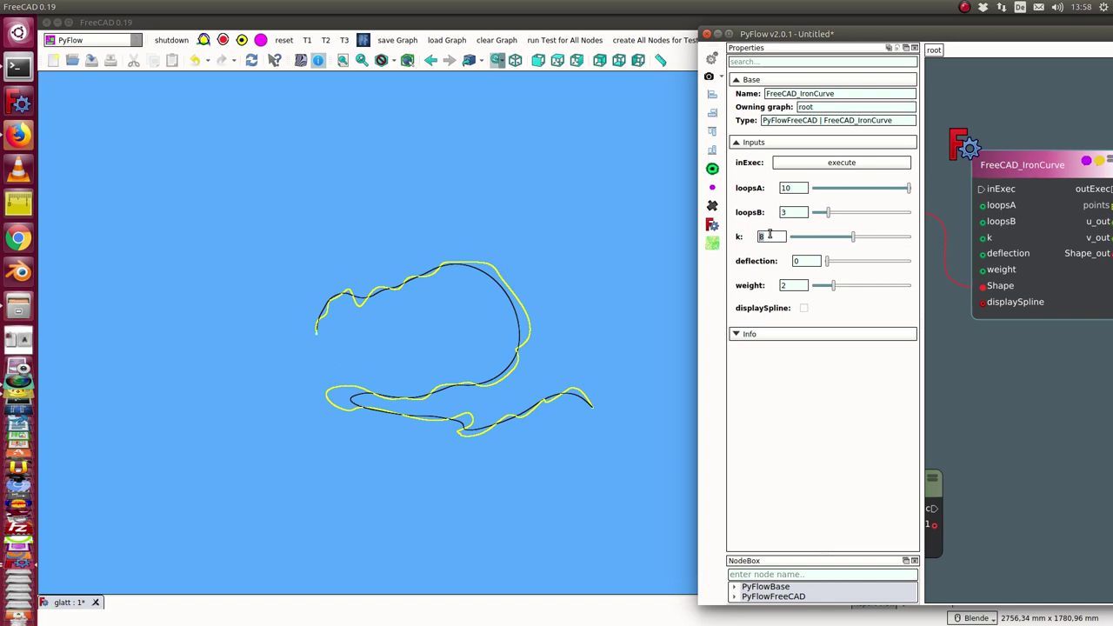
scroll(769, 234, "up", 3)
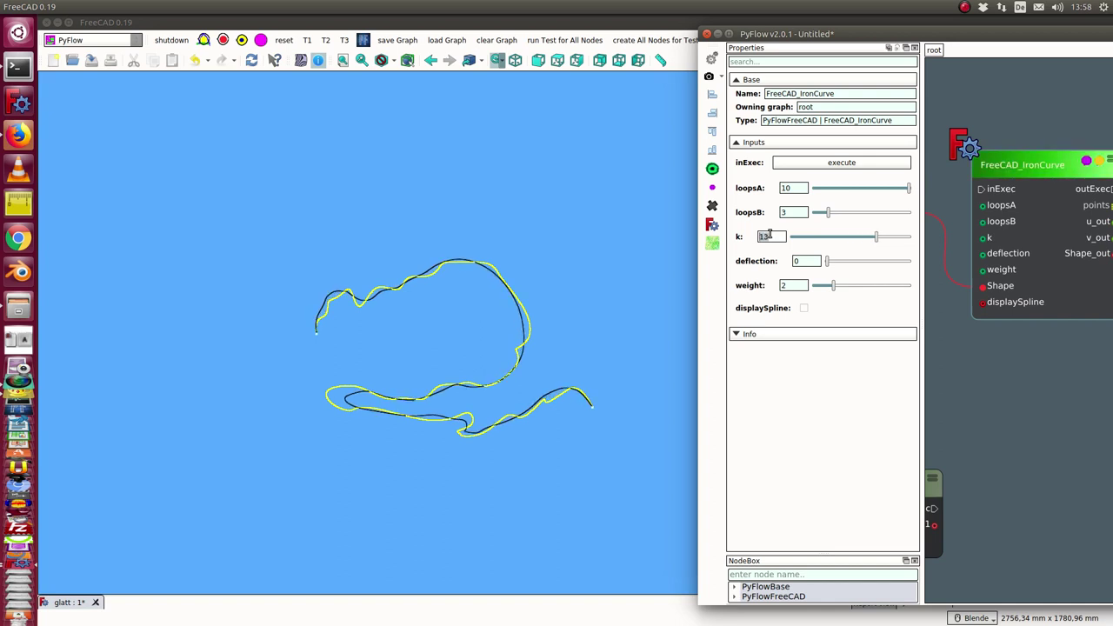
scroll(769, 234, "up", 2)
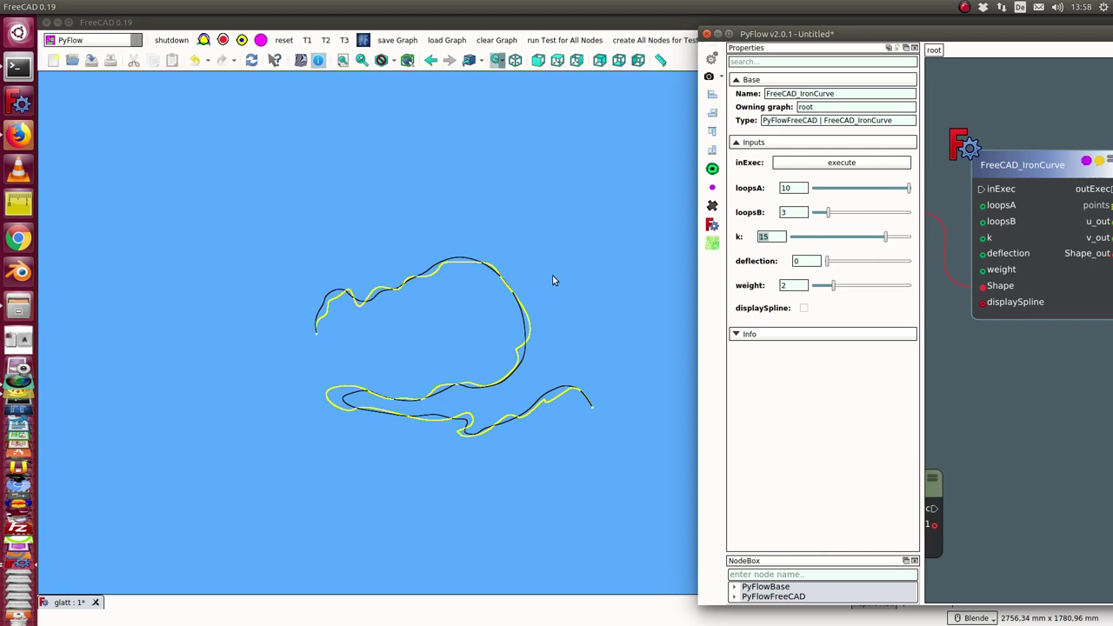
scroll(565, 274, "up", 3)
scroll(566, 276, "down", 2)
scroll(566, 276, "up", 2)
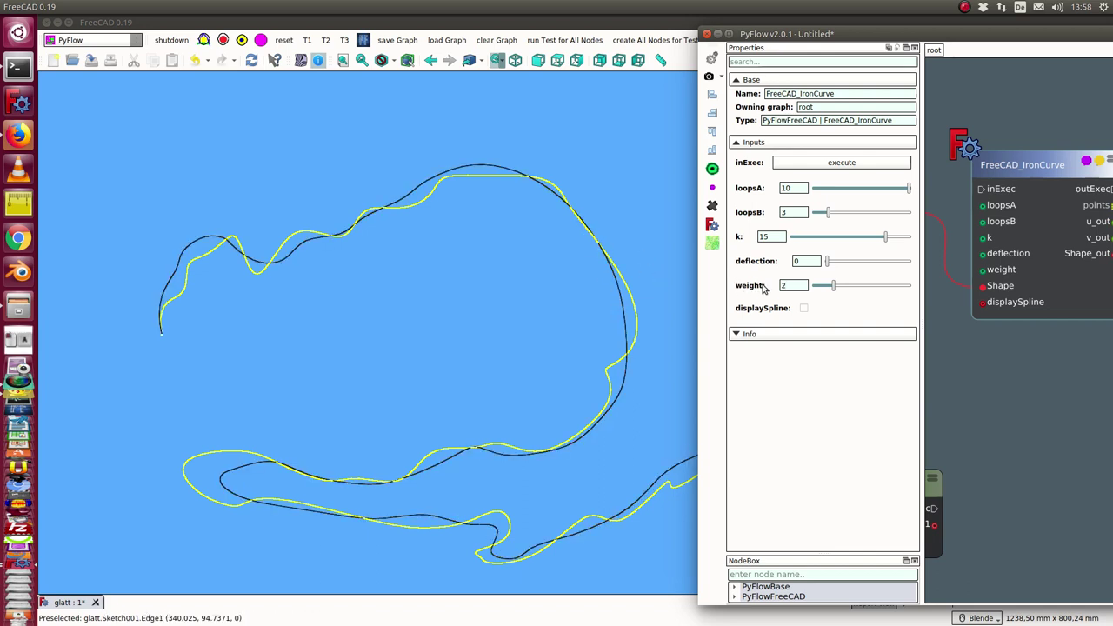
Lower the IronCurve k to 5, and drop weight to 0 before settling it at 3.
scroll(794, 287, "up", 1)
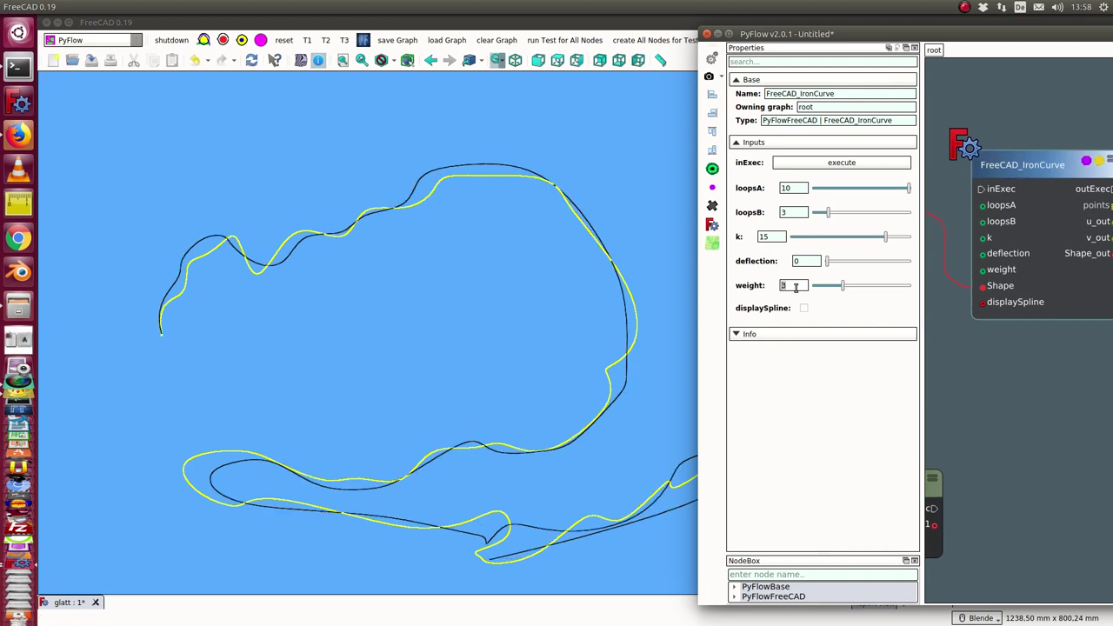
scroll(794, 287, "up", 1)
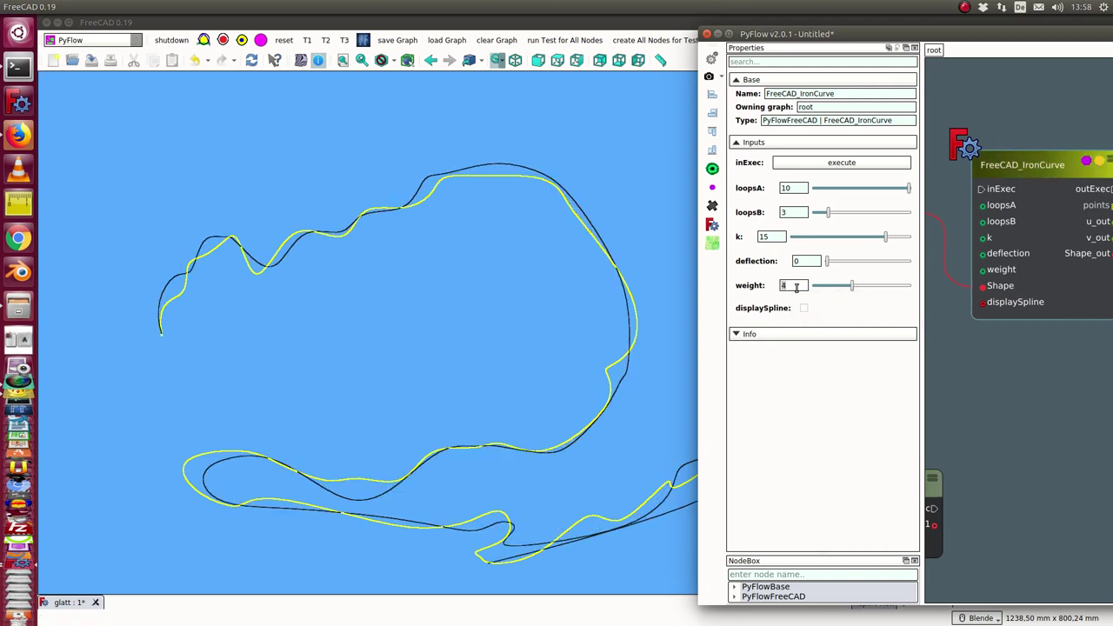
scroll(794, 287, "up", 2)
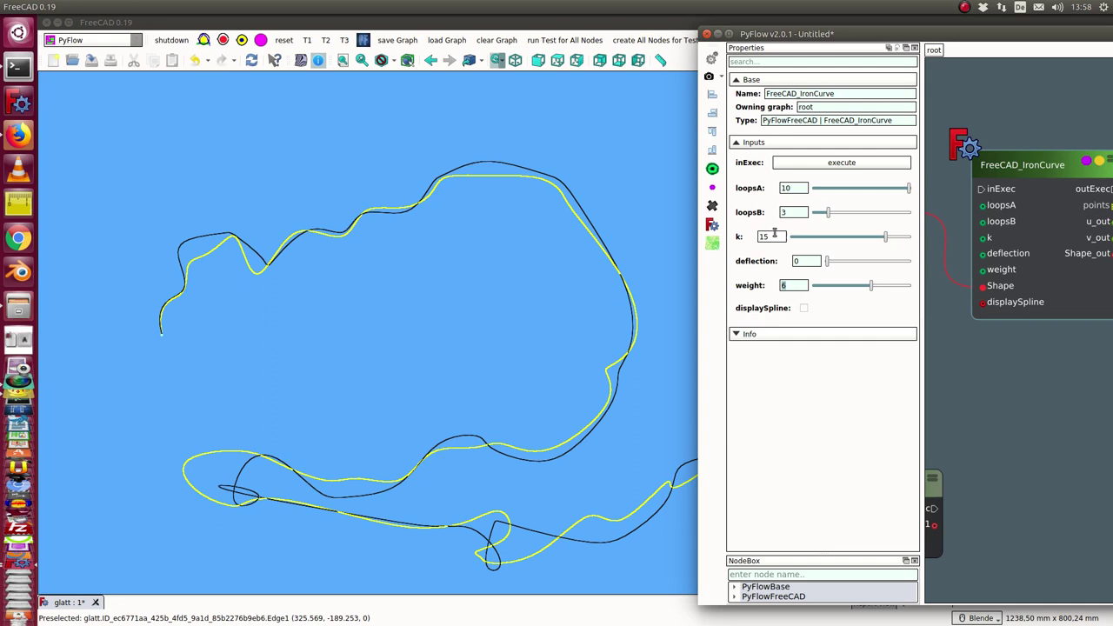
scroll(775, 236, "down", 8)
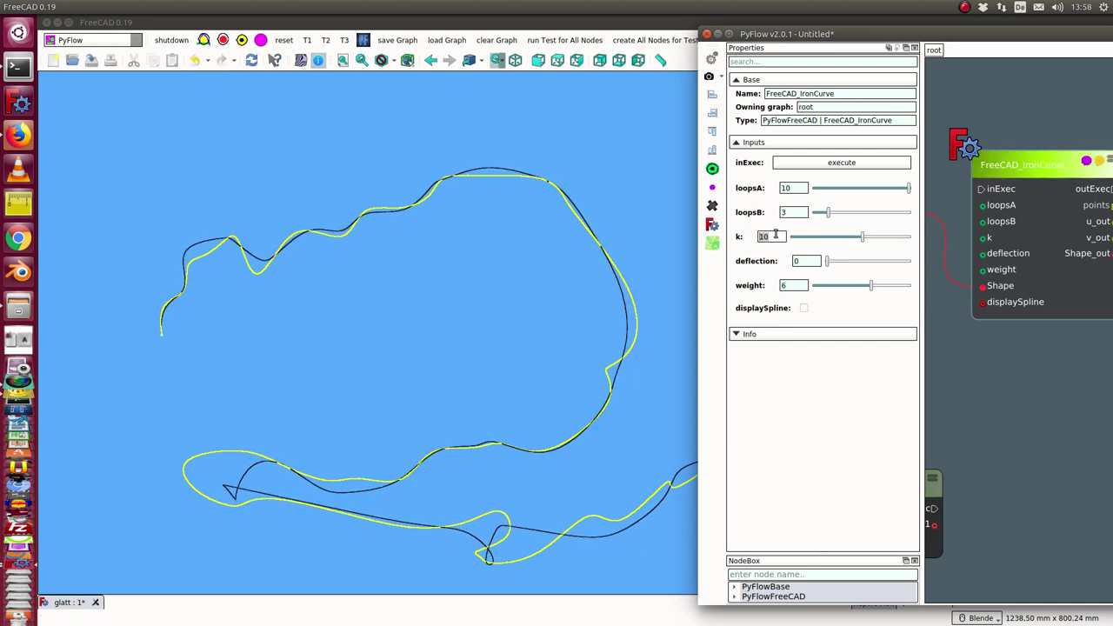
scroll(775, 235, "down", 2)
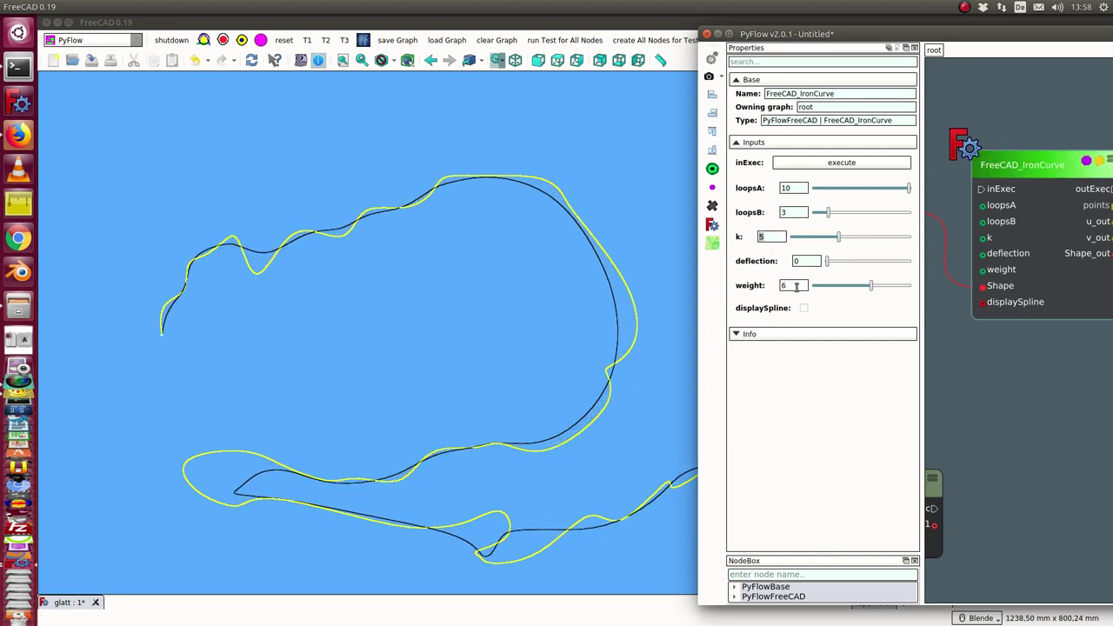
scroll(797, 285, "down", 4)
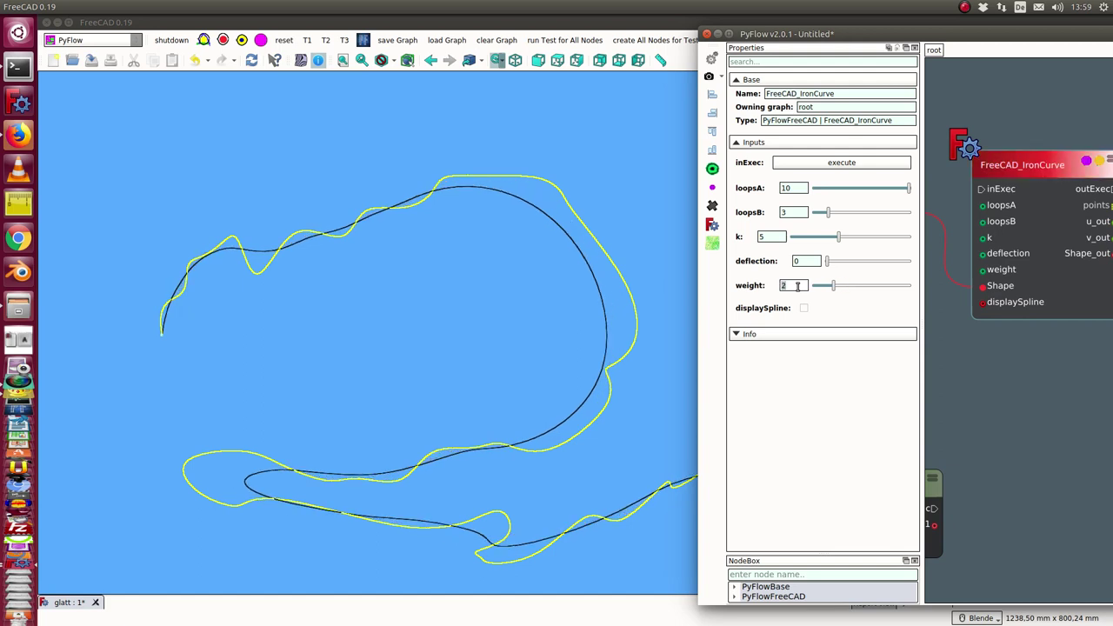
scroll(797, 285, "down", 1)
scroll(797, 285, "down", 1)
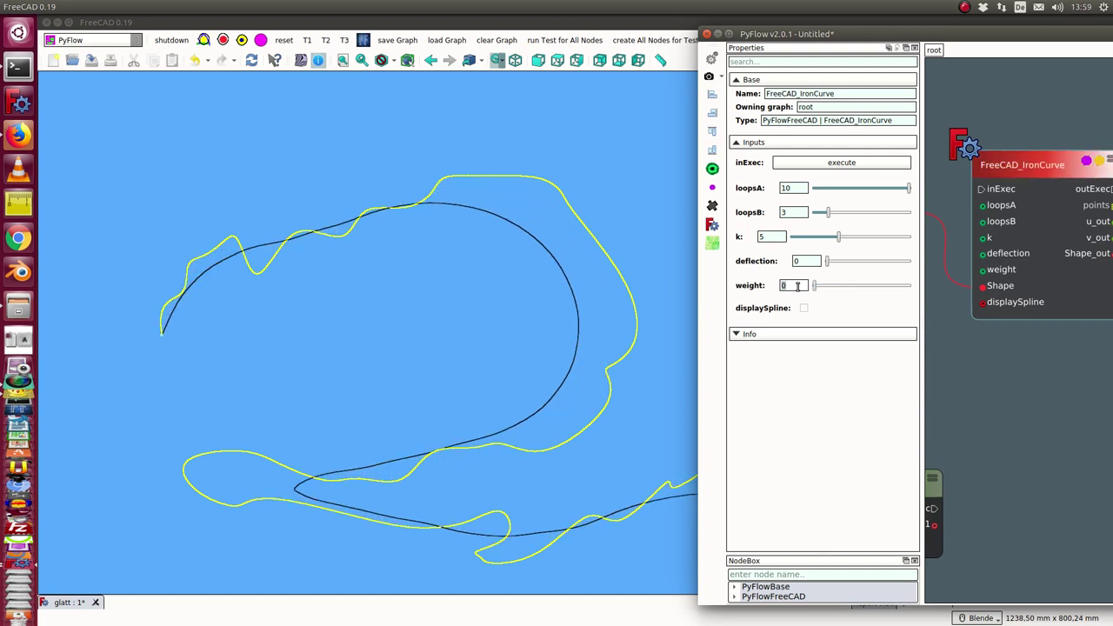
scroll(797, 285, "up", 2)
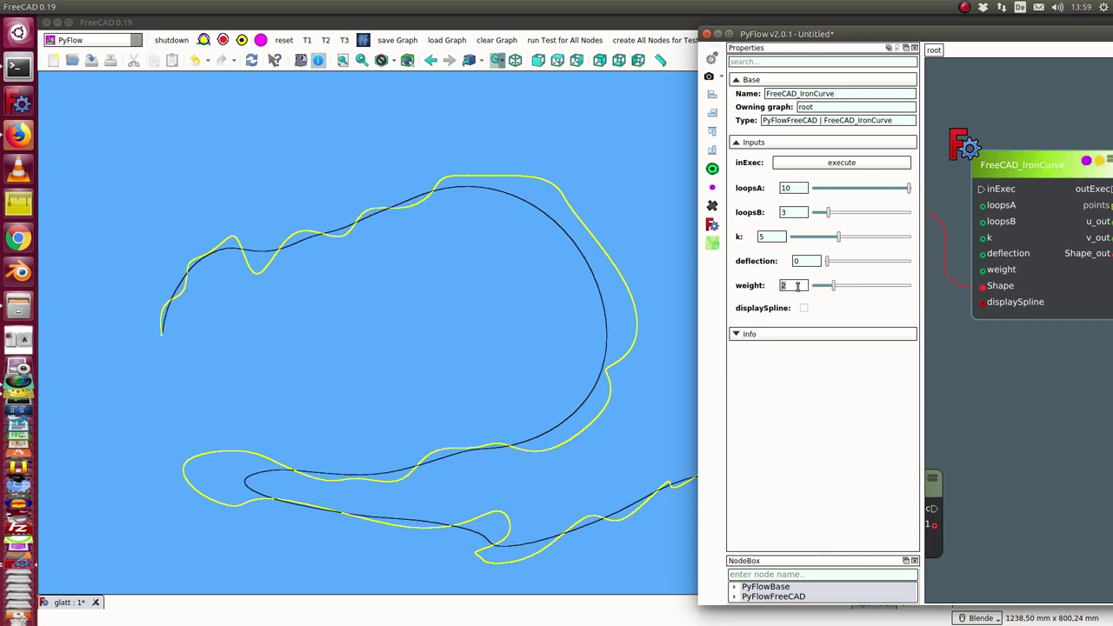
scroll(797, 285, "up", 1)
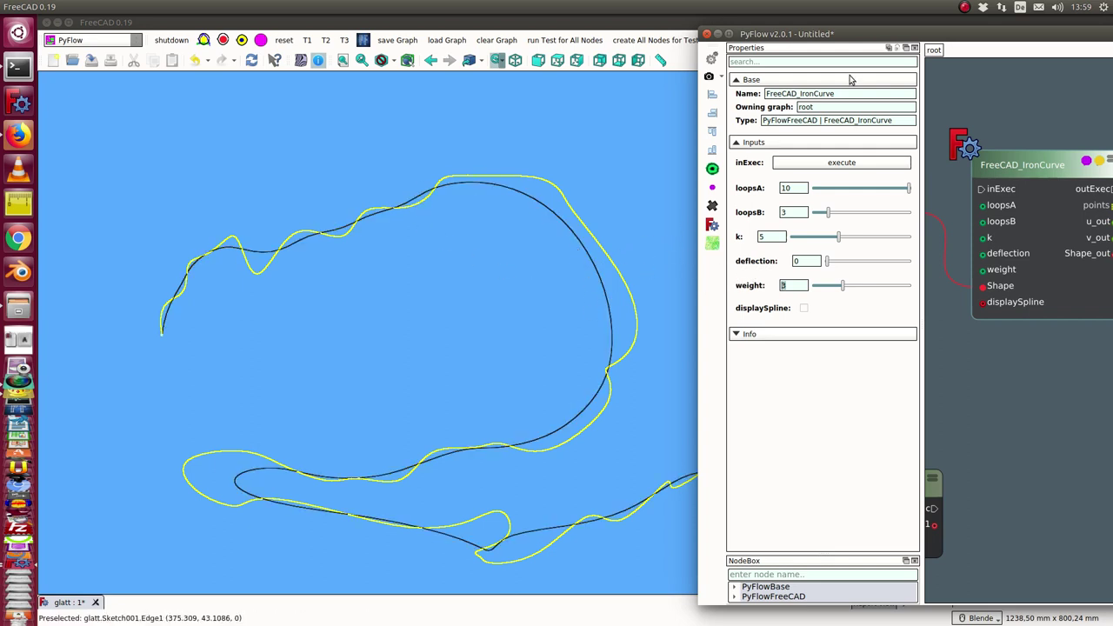
Wire IronCurve's points and outExec into the FreeCAD_Polygon node and run it.
left_click_drag(974, 34, 606, 45)
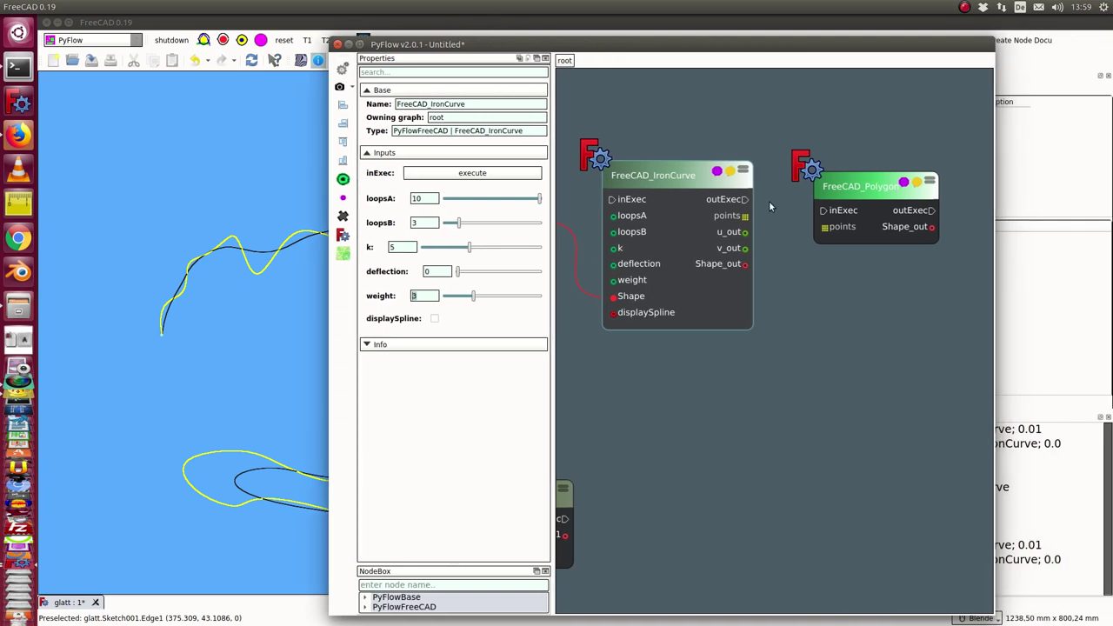
left_click_drag(823, 228, 745, 216)
left_click_drag(822, 213, 745, 200)
left_click(716, 172)
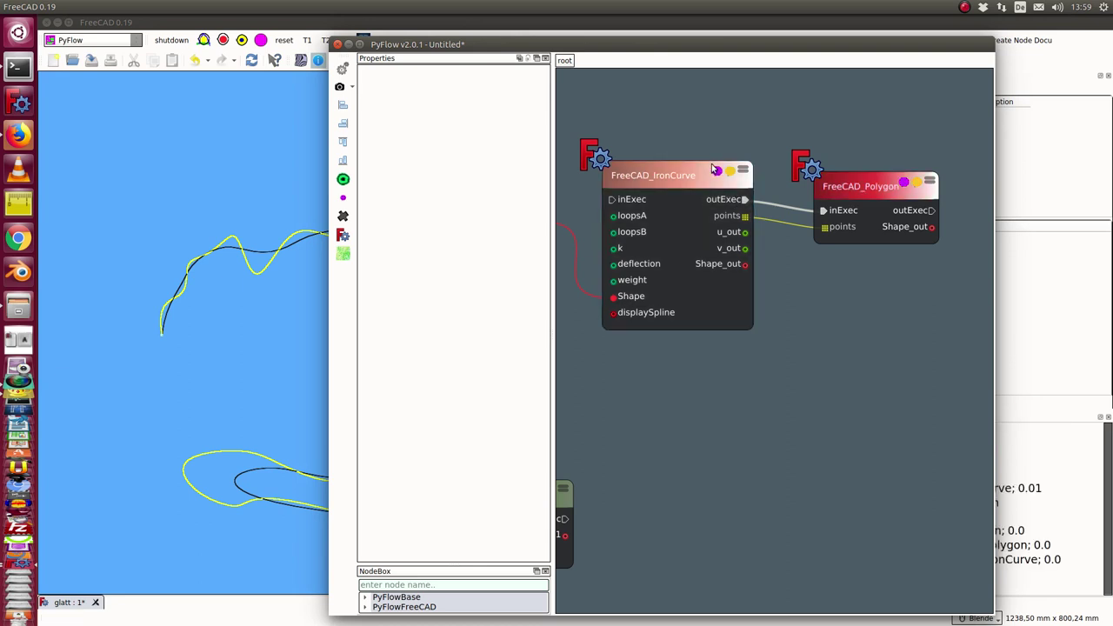
left_click(866, 187)
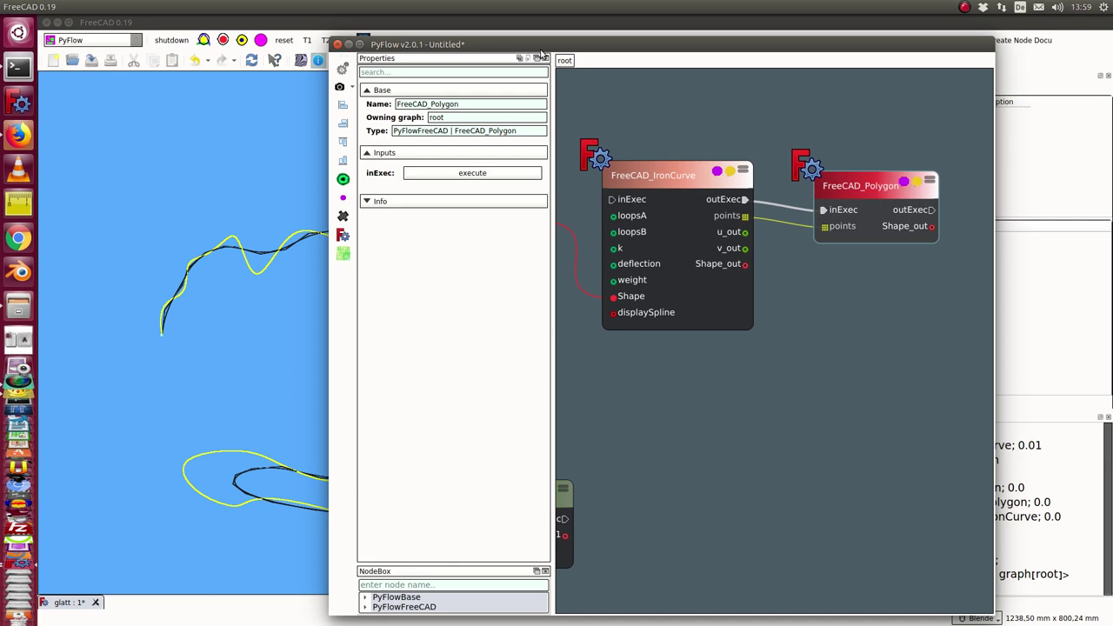
Select the PV_FreeCAD_Polygon preview object in FreeCAD's model tree to edit its line colour.
left_click_drag(558, 41, 863, 182)
left_click(900, 173)
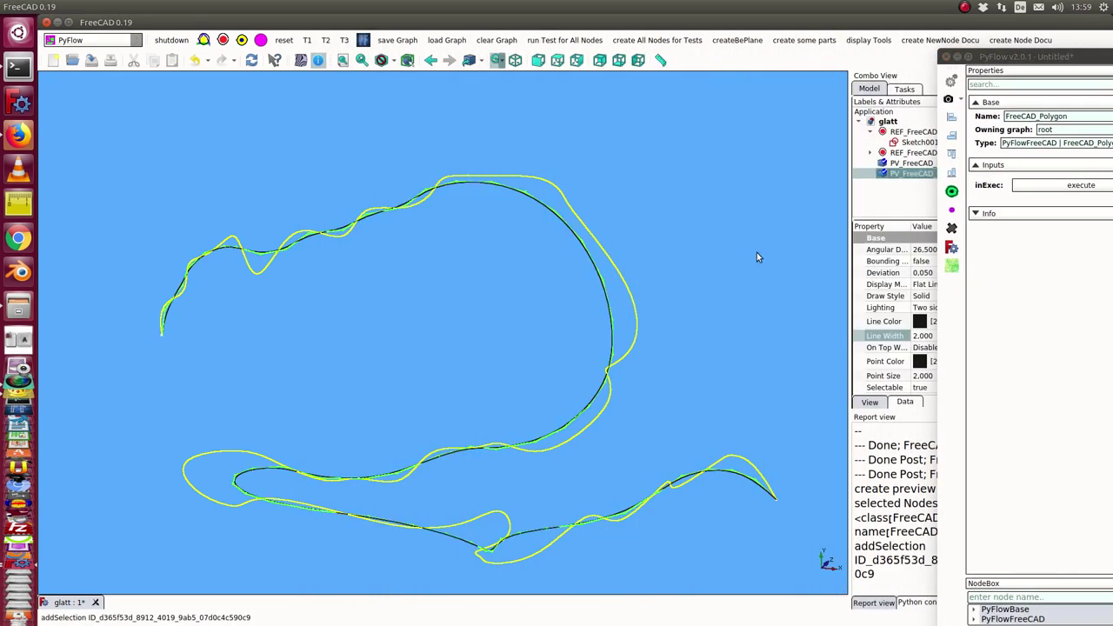
left_click(919, 323)
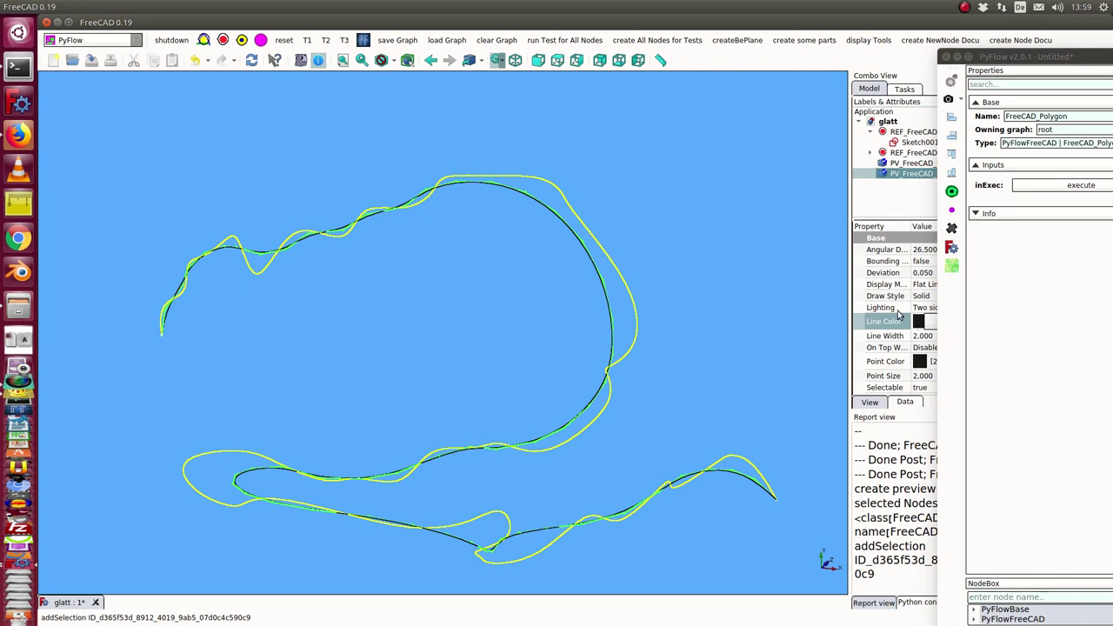
left_click_drag(997, 57, 1022, 57)
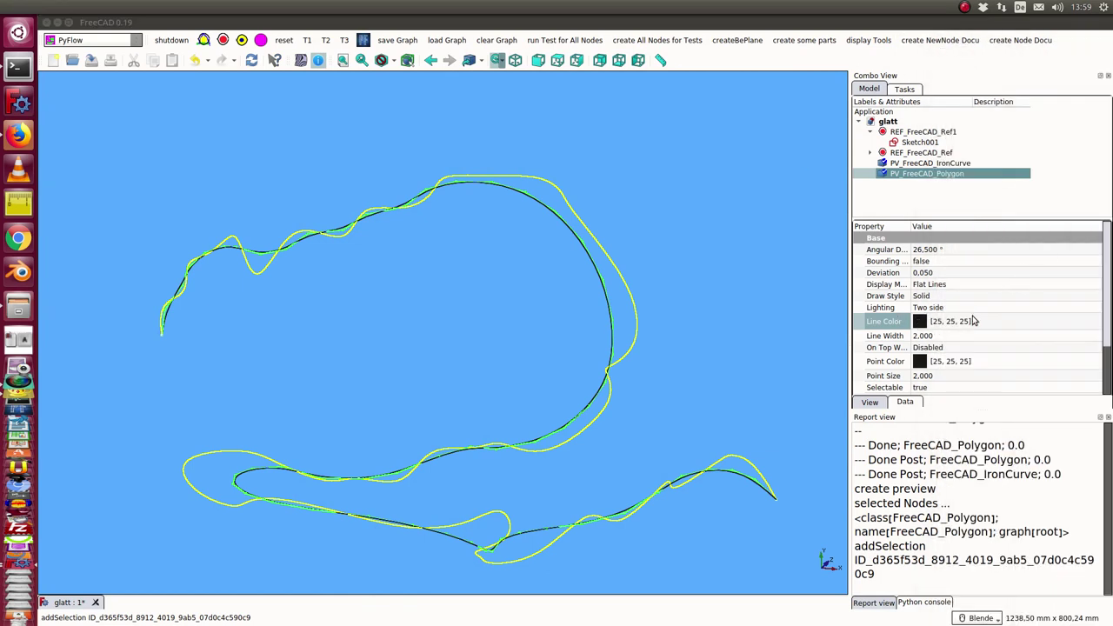
Make the polygon's line colour red with point size 7, then bring the node editor back.
left_click(974, 321)
left_click(978, 324)
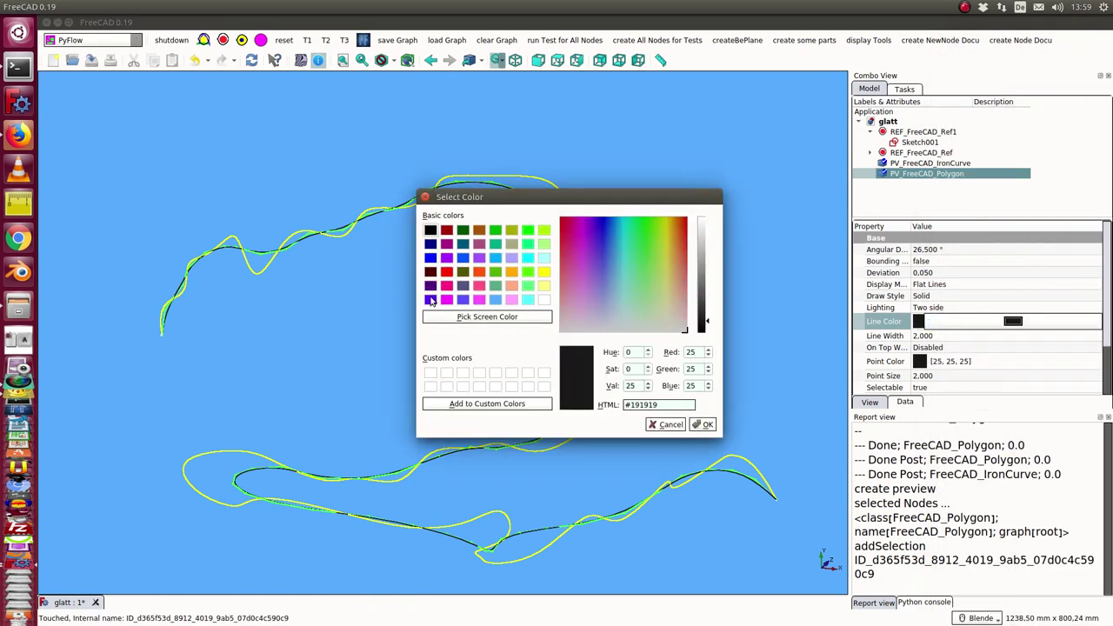
left_click(444, 273)
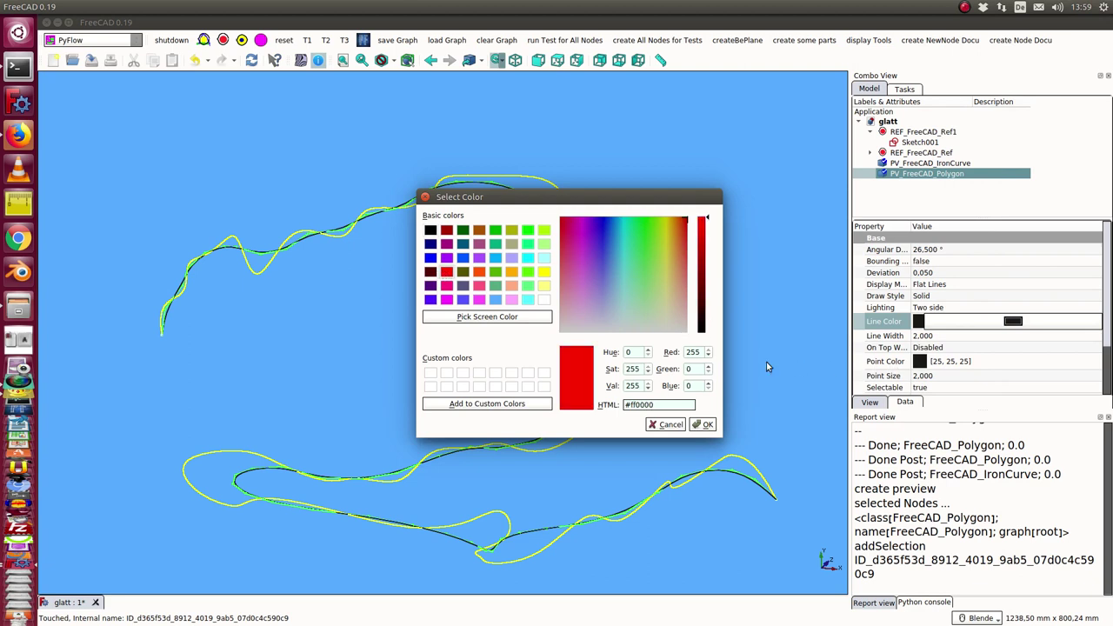
left_click(708, 426)
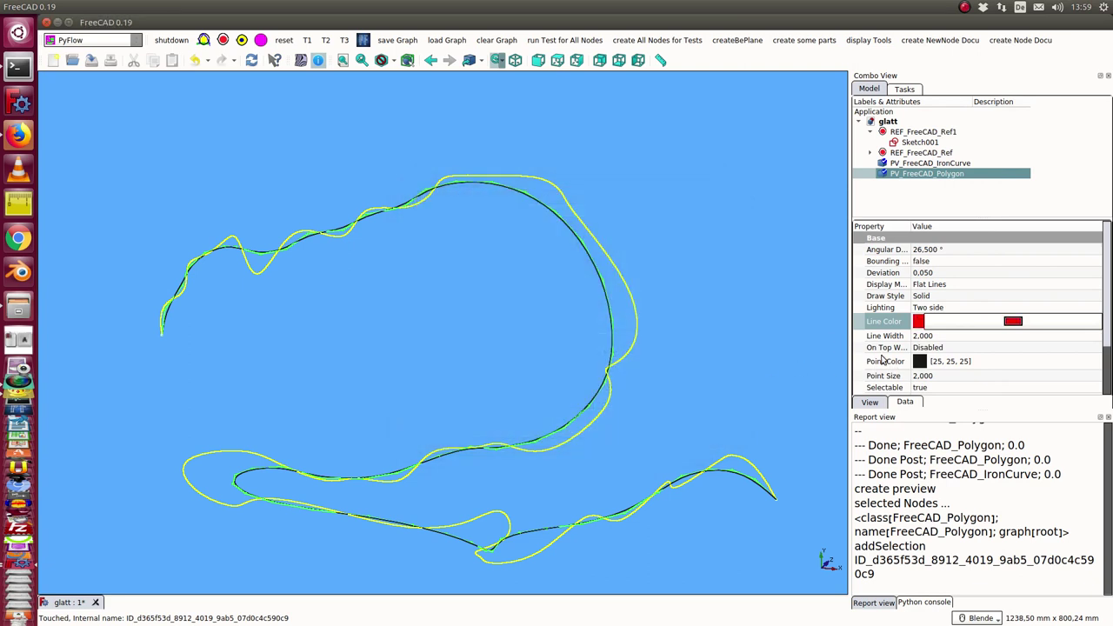
left_click(950, 378)
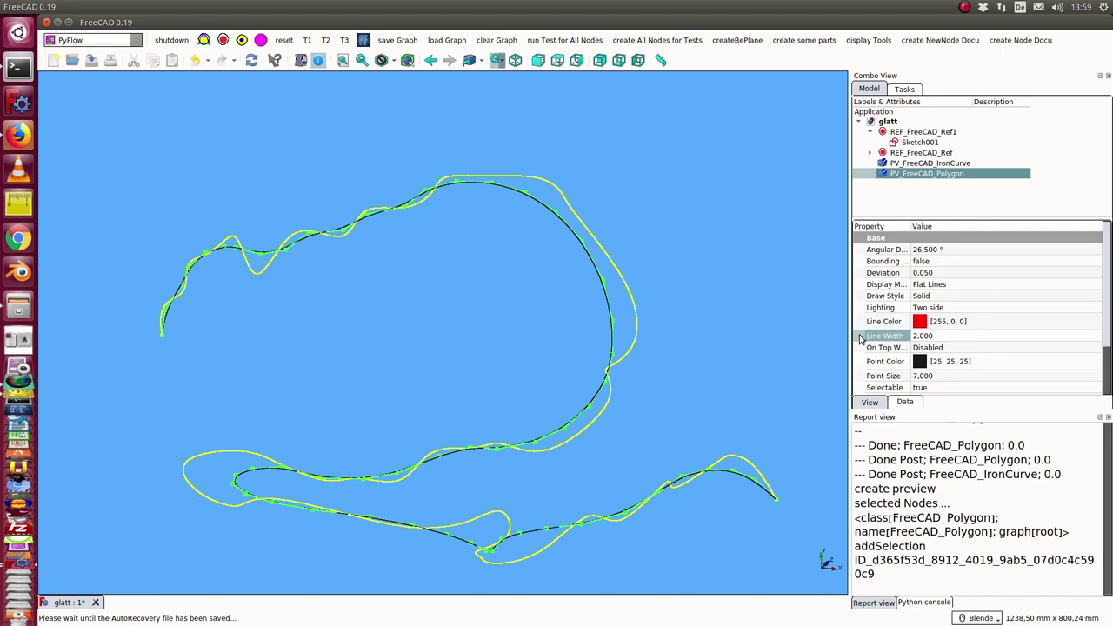
left_click(792, 322)
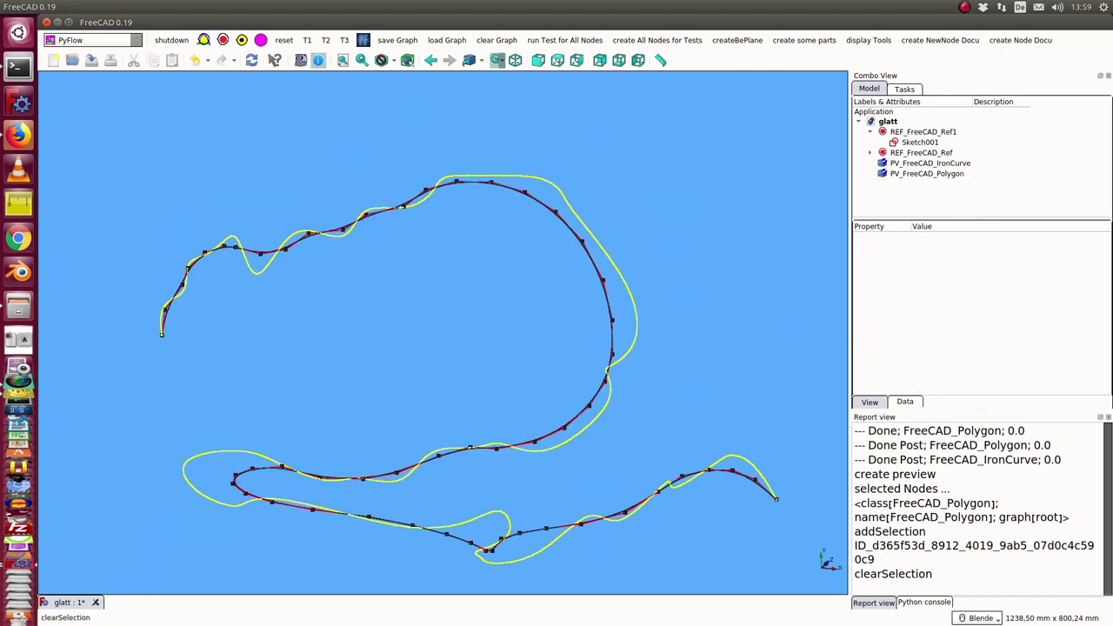
left_click_drag(1021, 66, 743, 67)
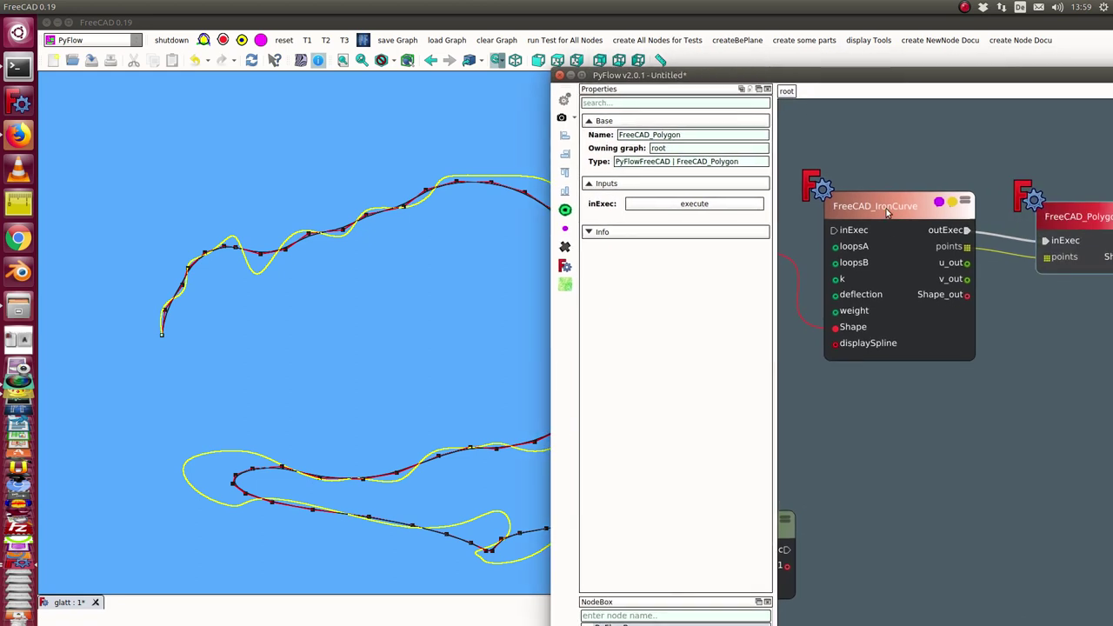
Set the IronCurve deflection to 1, producing a dense 218-point pole polygon.
left_click(887, 213)
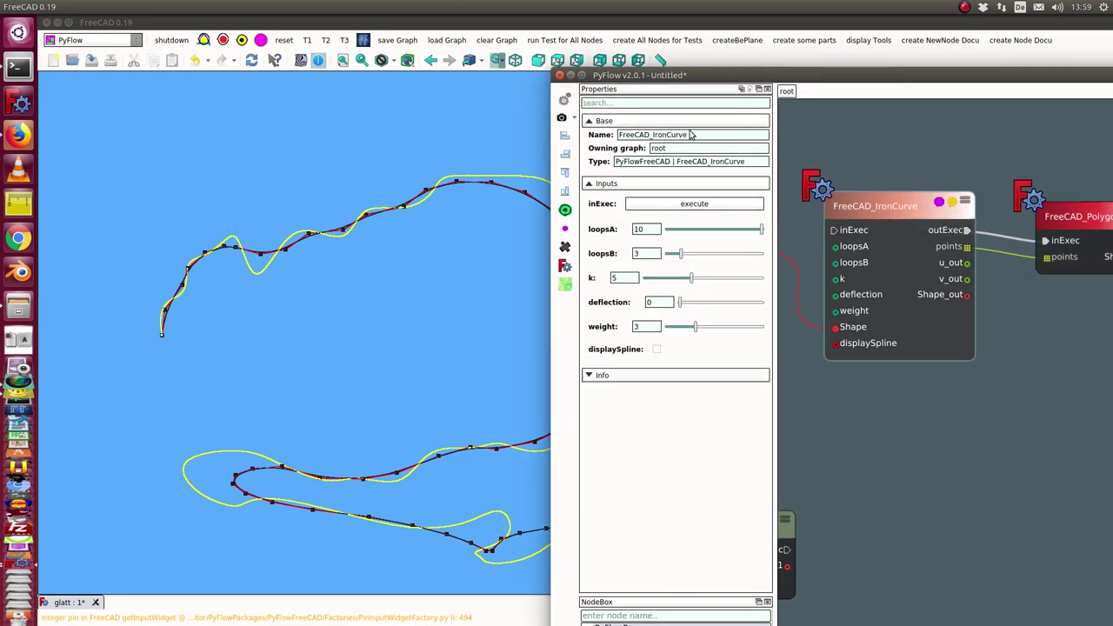
left_click_drag(714, 75, 827, 74)
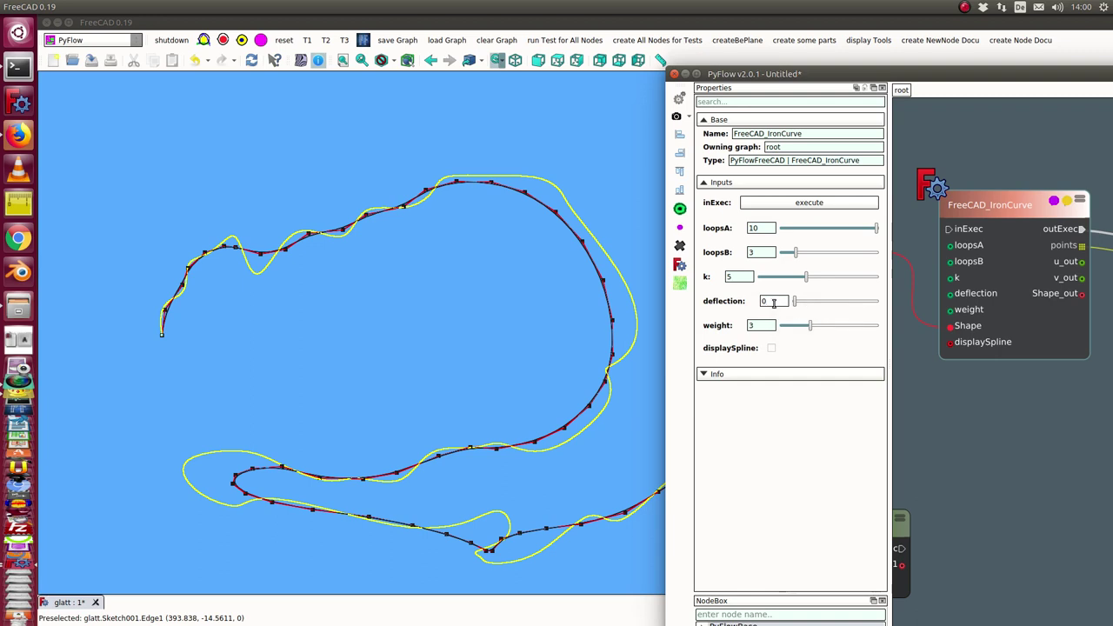
scroll(773, 302, "up", 1)
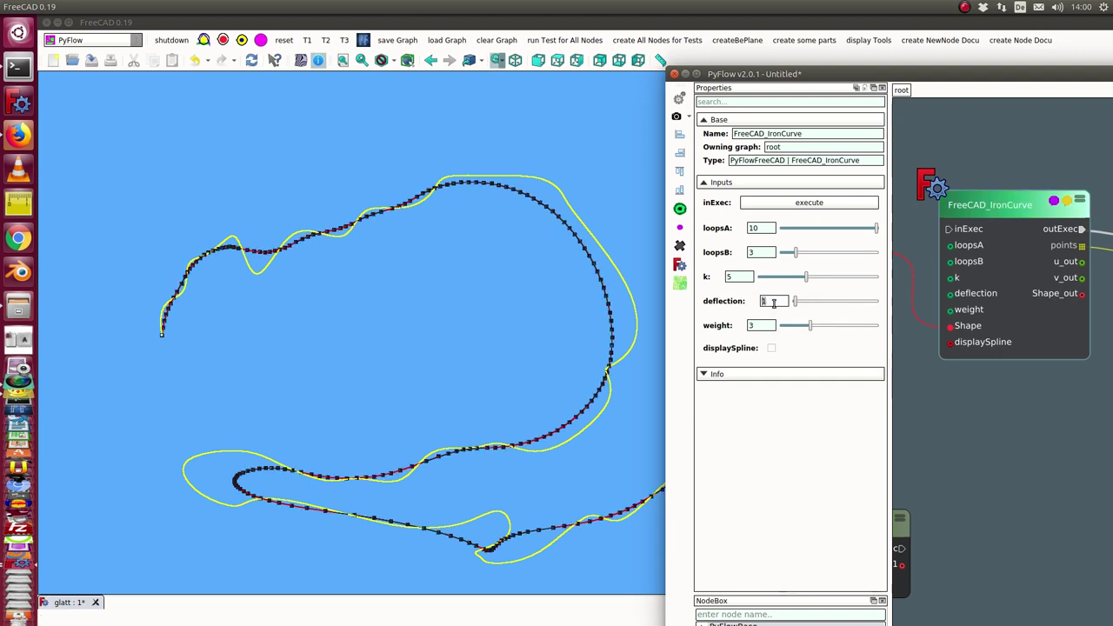
left_click_drag(832, 81, 888, 78)
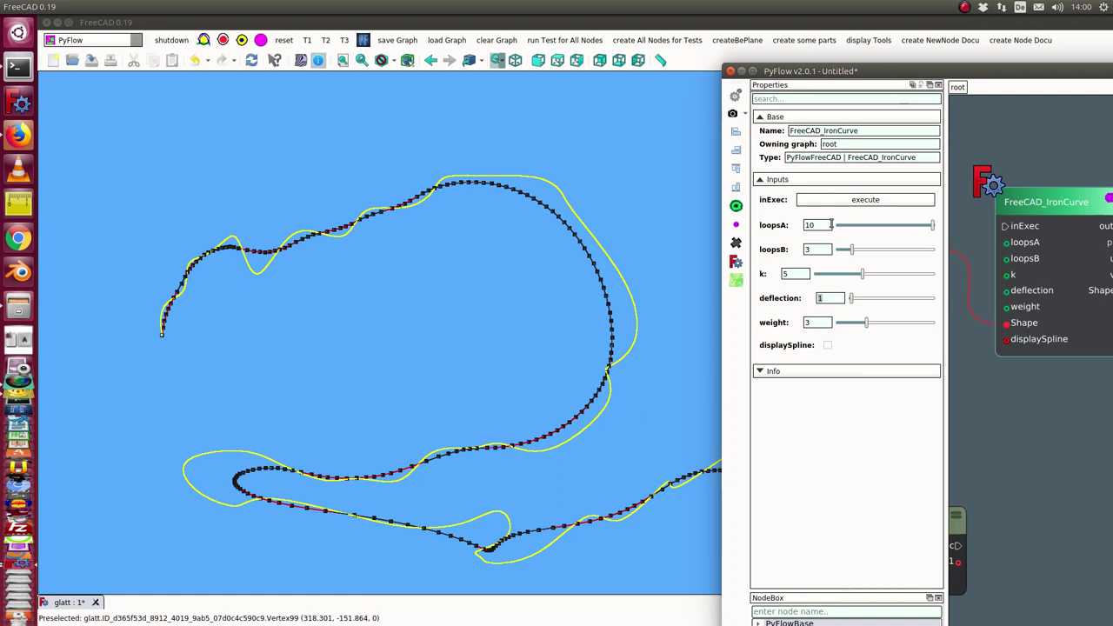
left_click_drag(912, 69, 1106, 78)
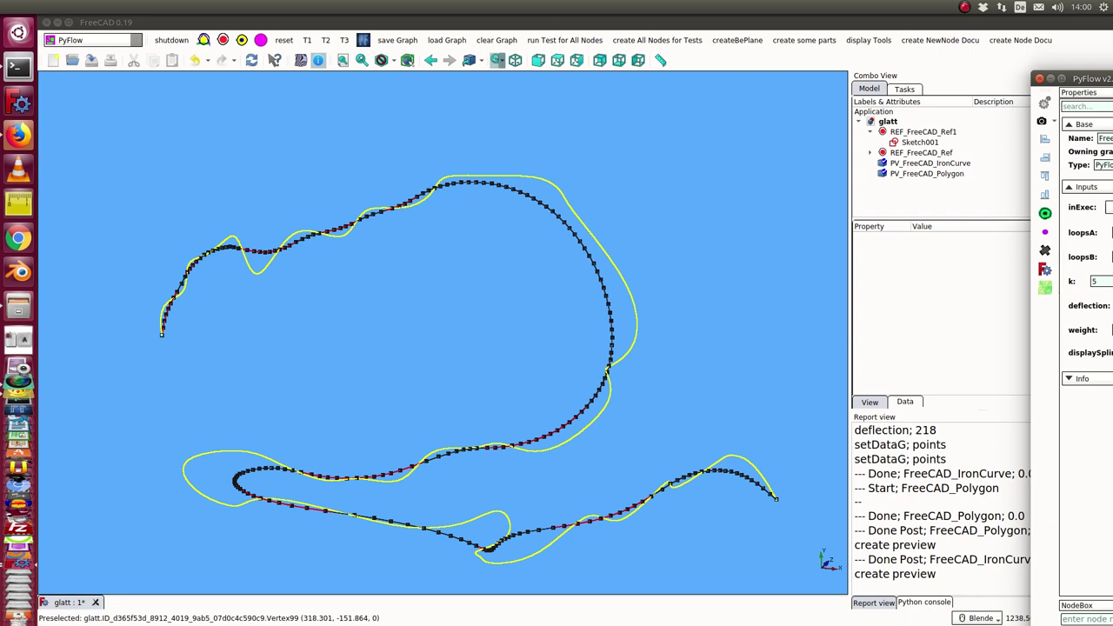
Lower the IronCurve deflection from about 218, then drag its slider to the maximum of 100.
left_click_drag(1112, 79, 1054, 70)
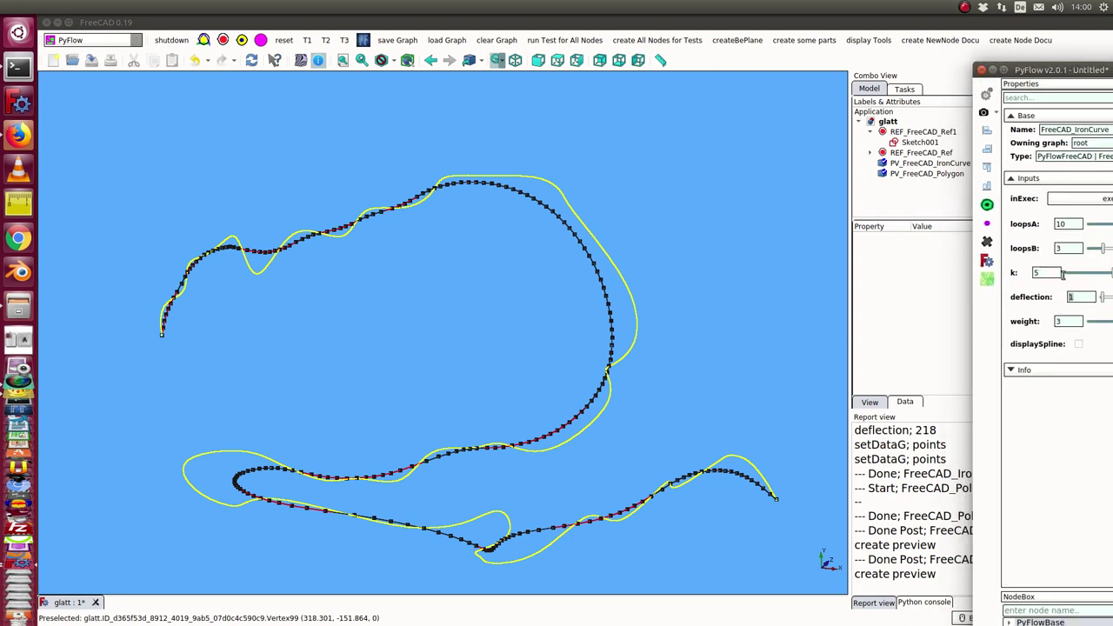
scroll(1078, 297, "up", 5)
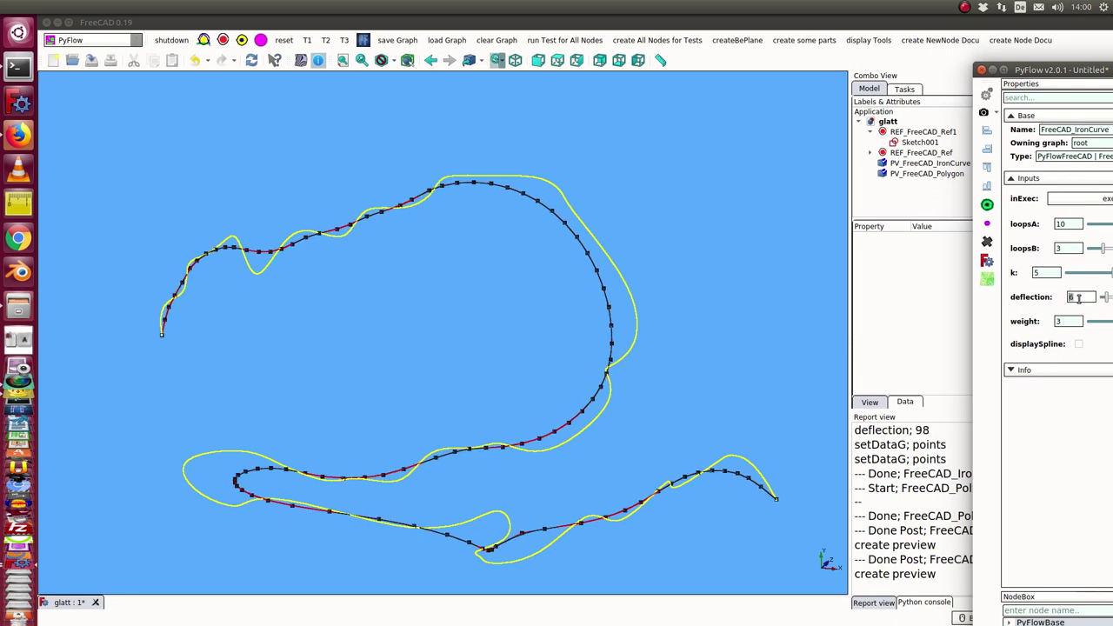
scroll(1078, 297, "down", 3)
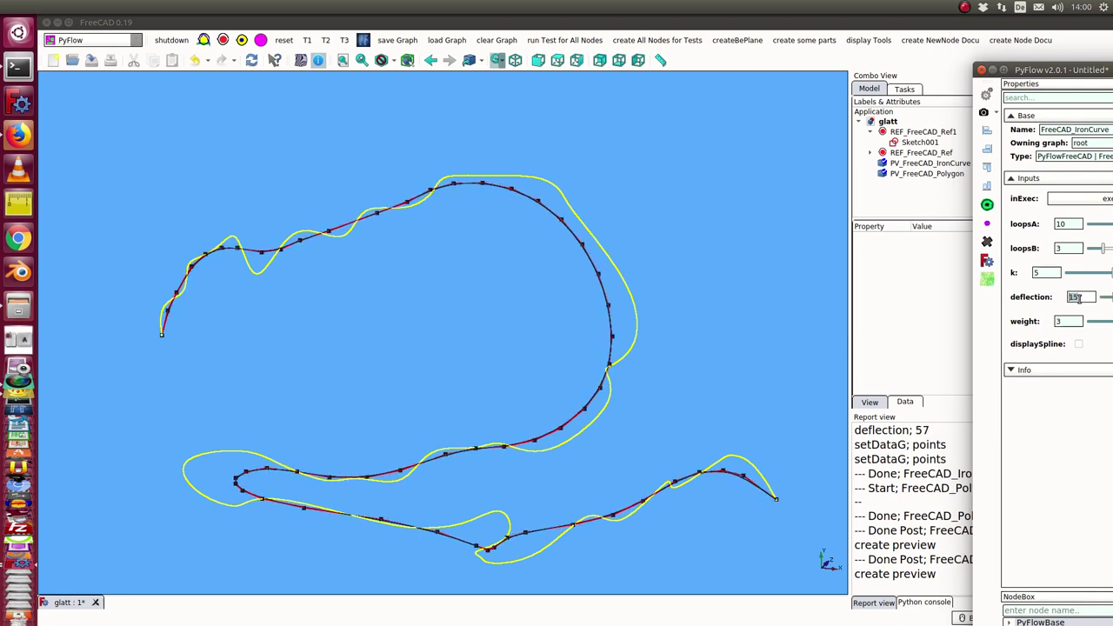
scroll(1078, 297, "down", 12)
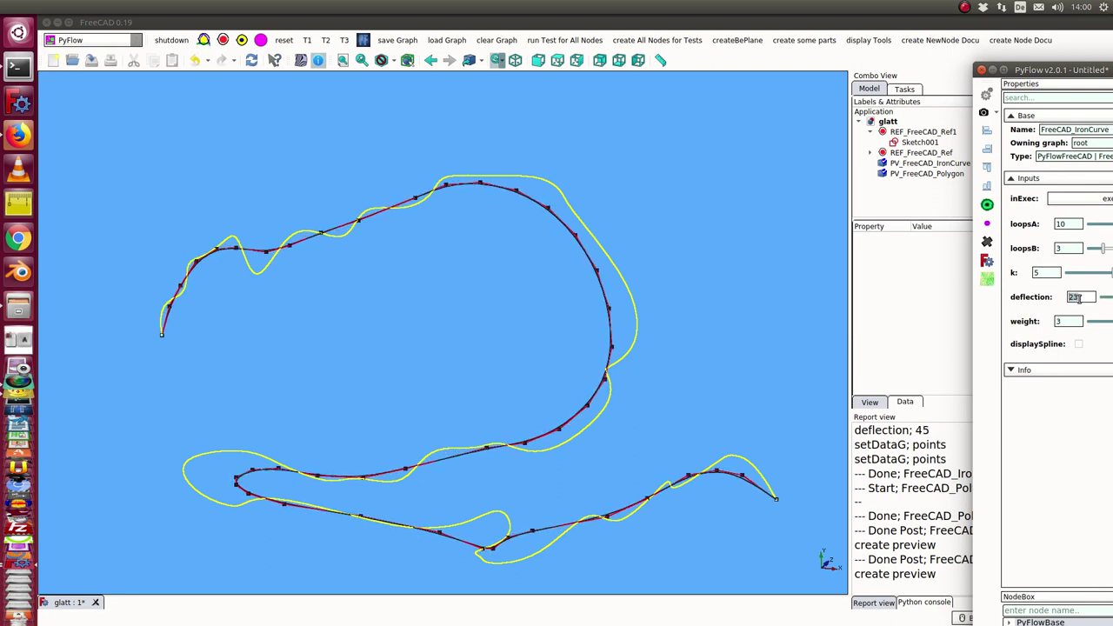
scroll(1078, 297, "down", 3)
scroll(1078, 298, "up", 2)
scroll(1078, 297, "down", 3)
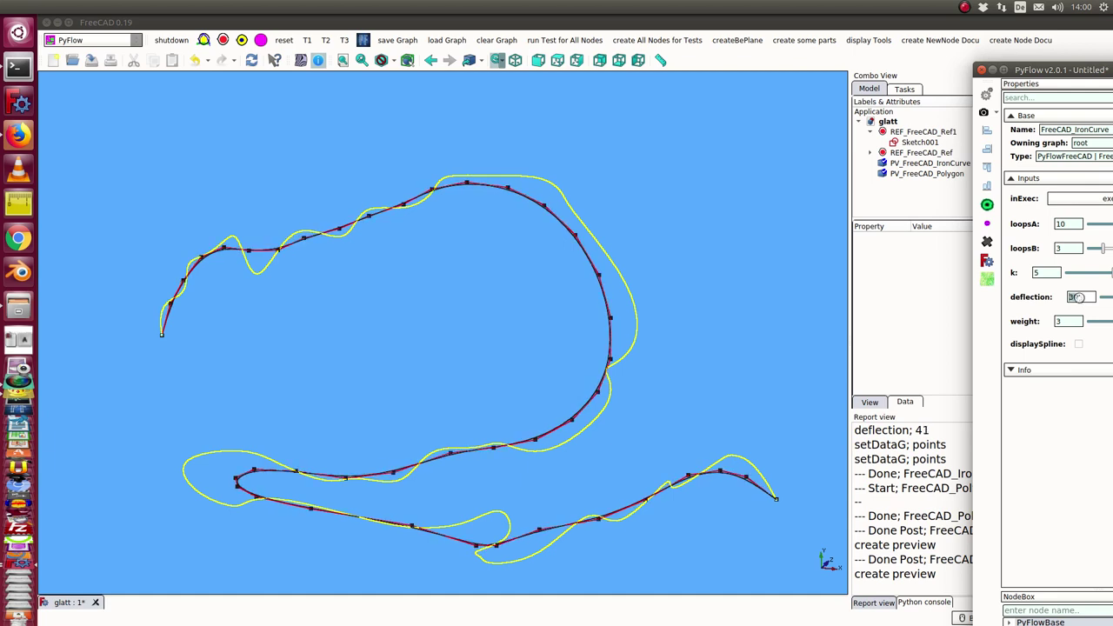
scroll(1079, 297, "down", 3)
scroll(1079, 297, "down", 6)
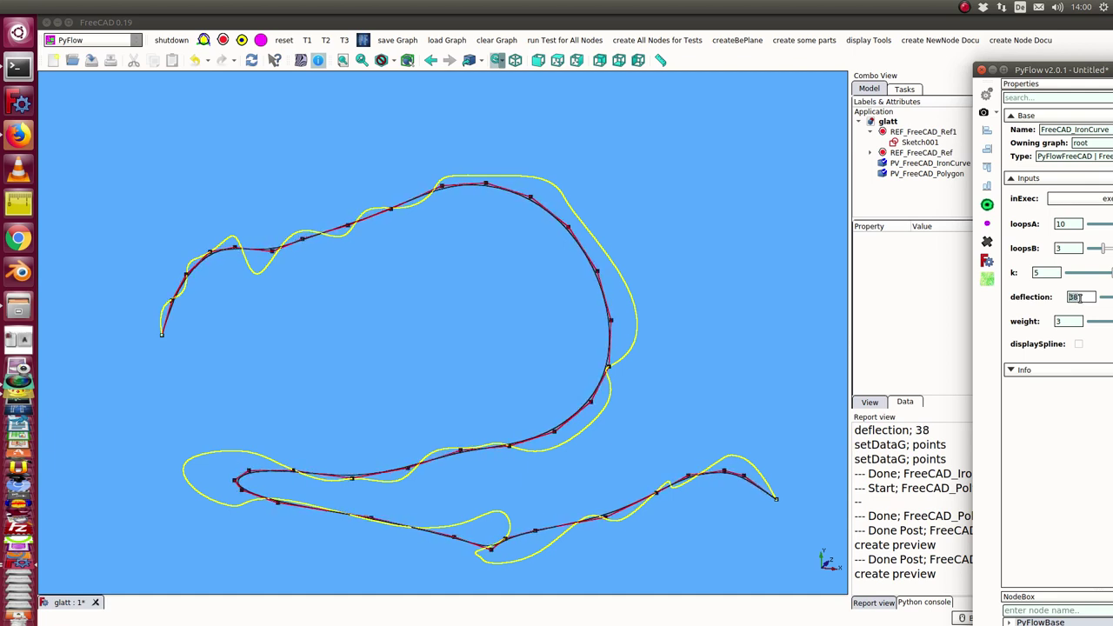
scroll(1080, 298, "down", 2)
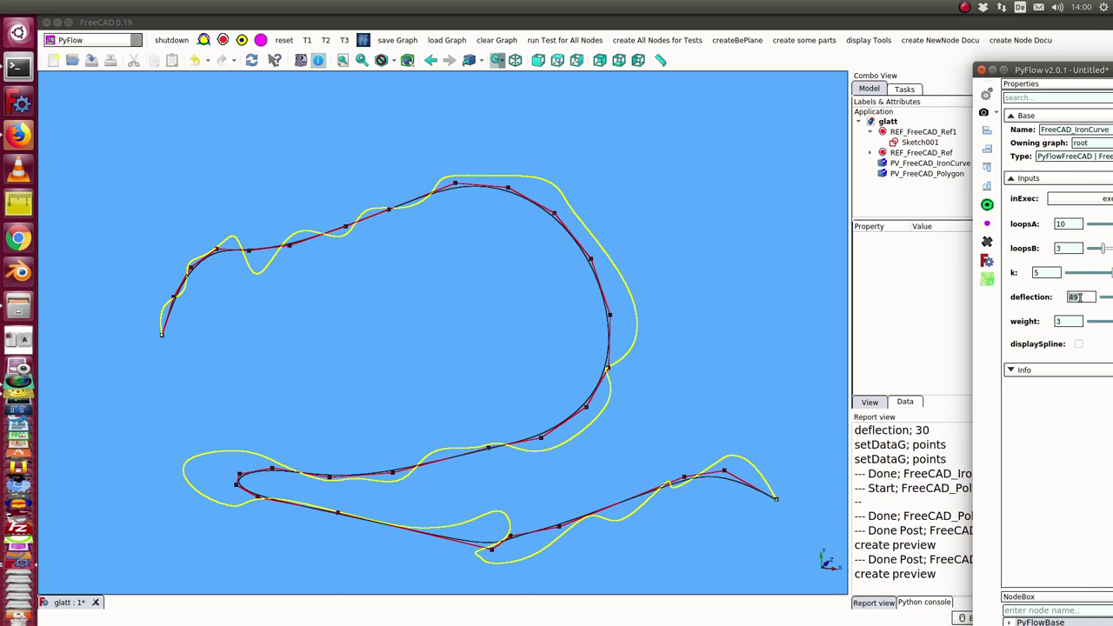
scroll(1079, 297, "up", 2)
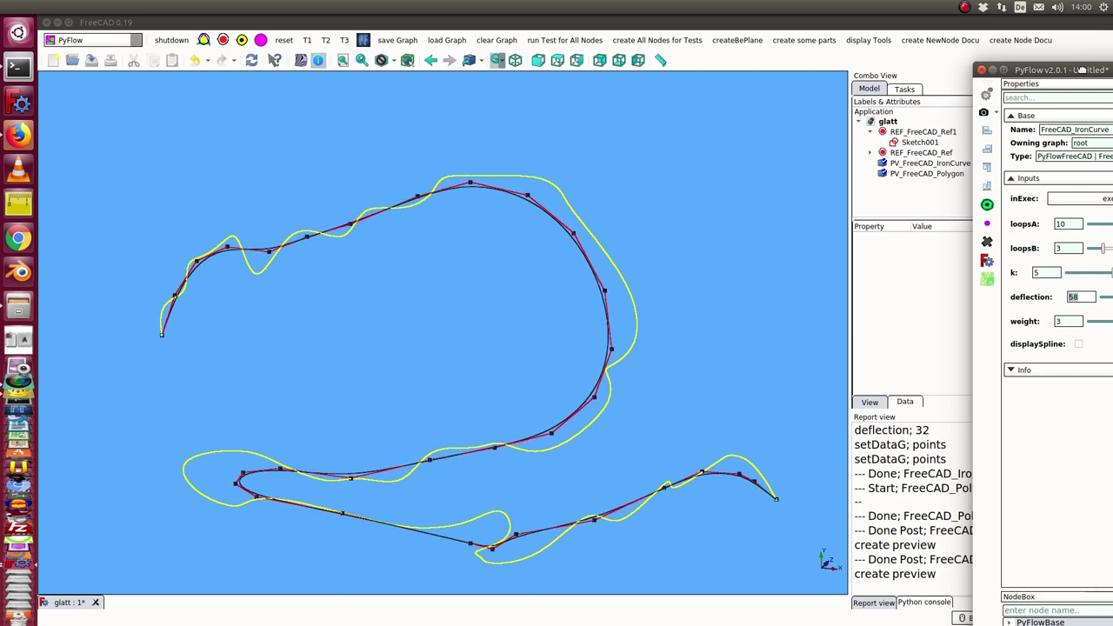
left_click_drag(1081, 70, 689, 51)
left_click_drag(760, 284, 797, 281)
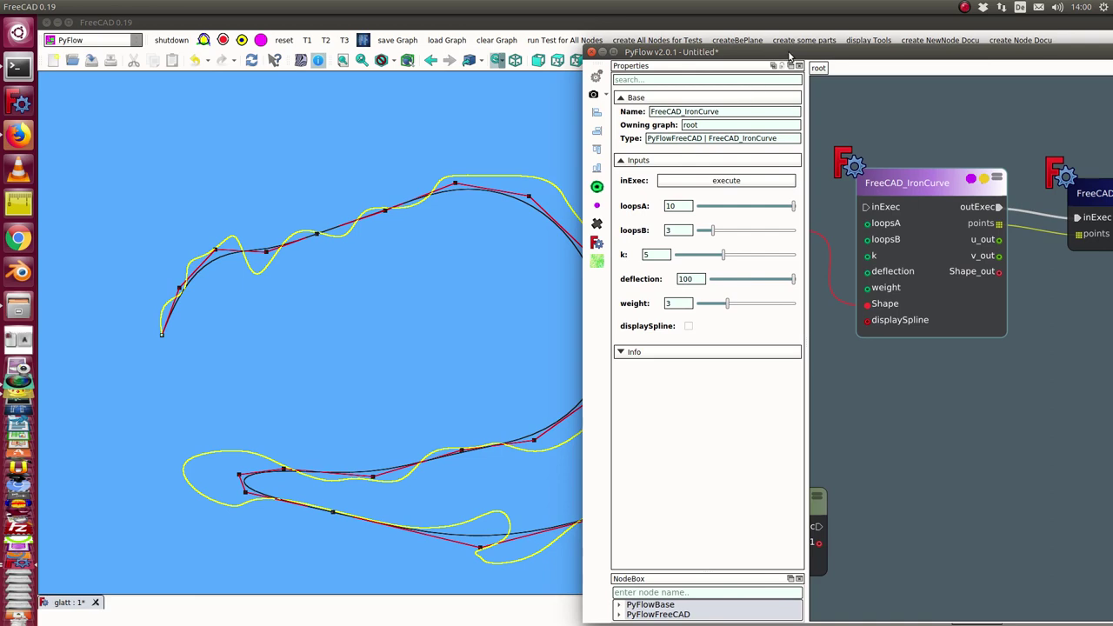
left_click_drag(787, 52, 1111, 55)
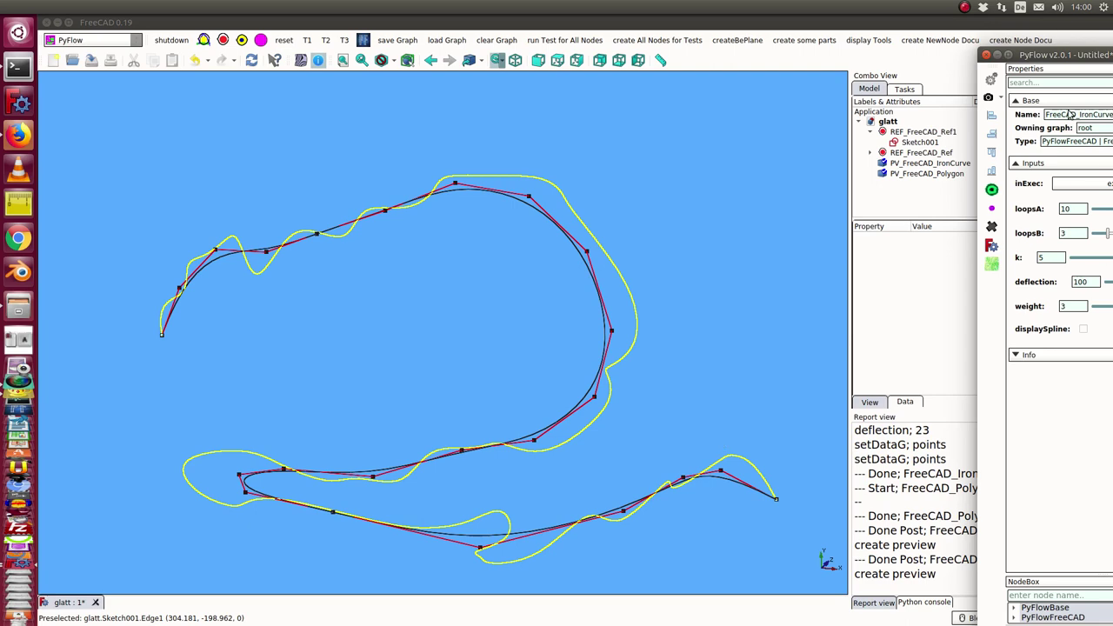
Bring PyFlow back and arrange the graph to expose the Ref: Sketch node.
left_click_drag(1044, 54, 549, 76)
mouse_move(798, 444)
middle_mouse_down()
mouse_move(931, 425)
mouse_move(1040, 353)
mouse_move(1022, 424)
middle_mouse_up()
left_click_drag(812, 79, 840, 184)
left_click_drag(916, 587, 863, 461)
Expand REF_FreeCAD_Ref and select its Sketch in the model tree.
left_click_drag(901, 183, 881, 219)
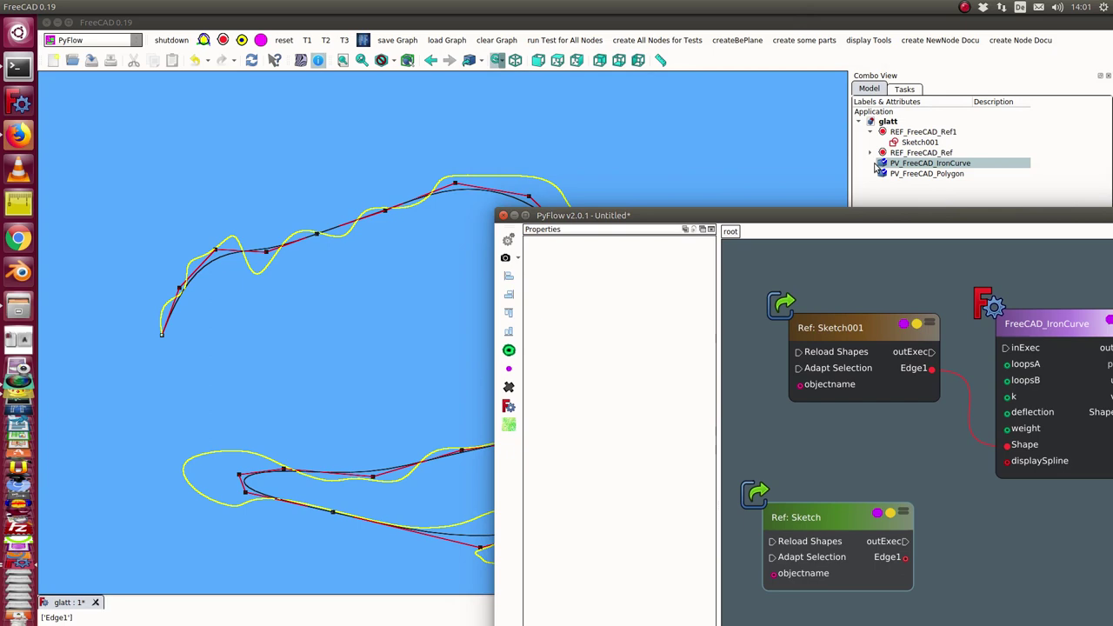
left_click(870, 153)
left_click(904, 164)
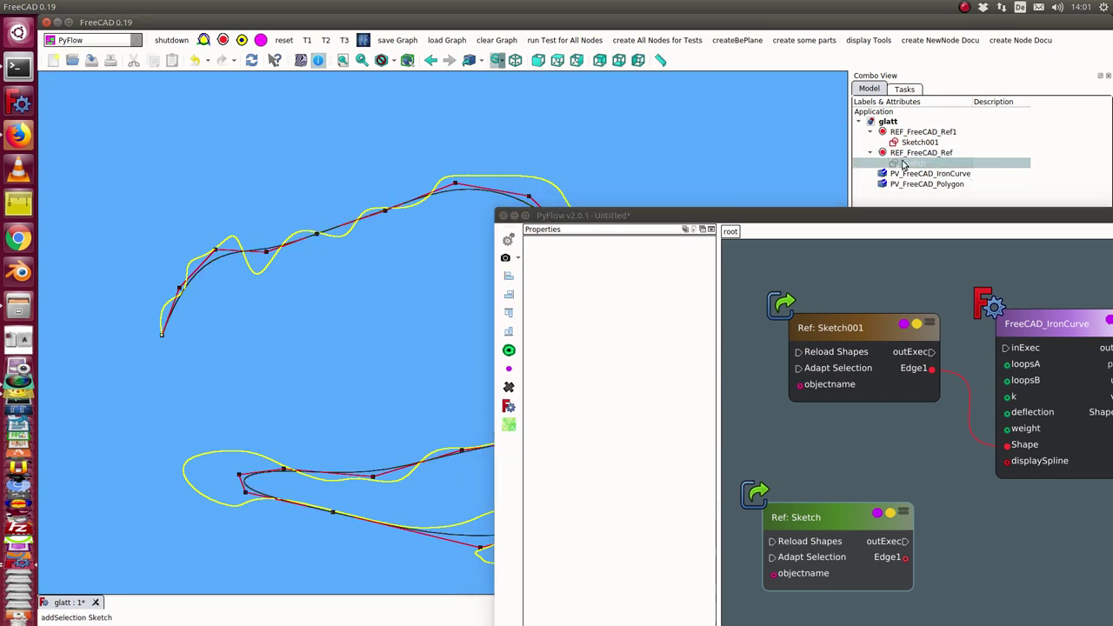
mouse_move(838, 215)
left_mouse_down()
mouse_move(729, 117)
mouse_move(1090, 183)
mouse_move(587, 92)
left_mouse_up()
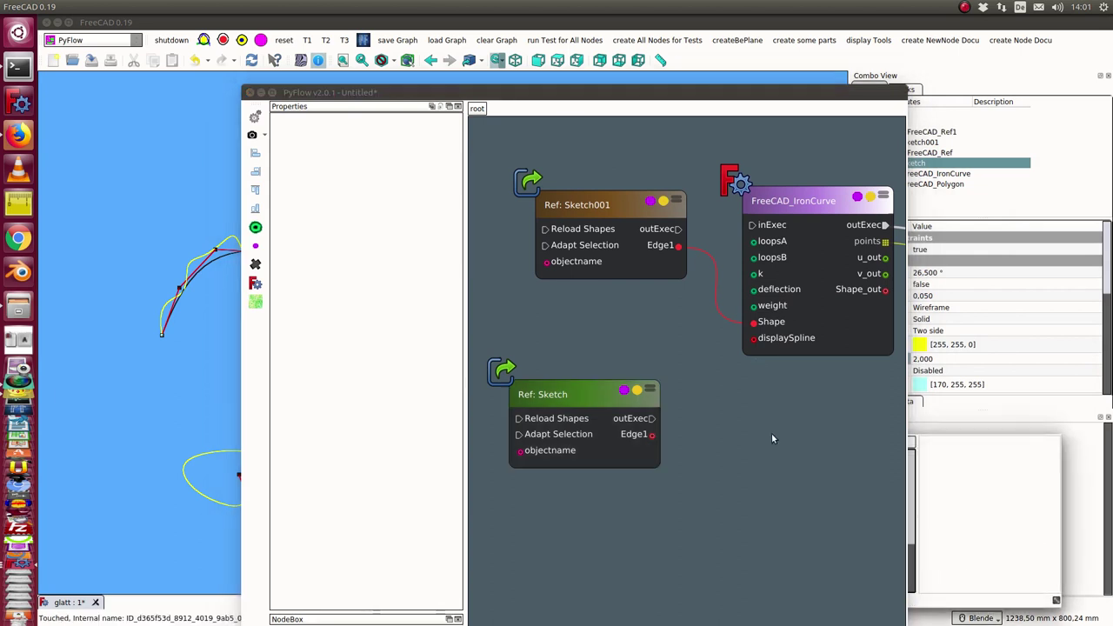
left_click_drag(524, 87, 431, 86)
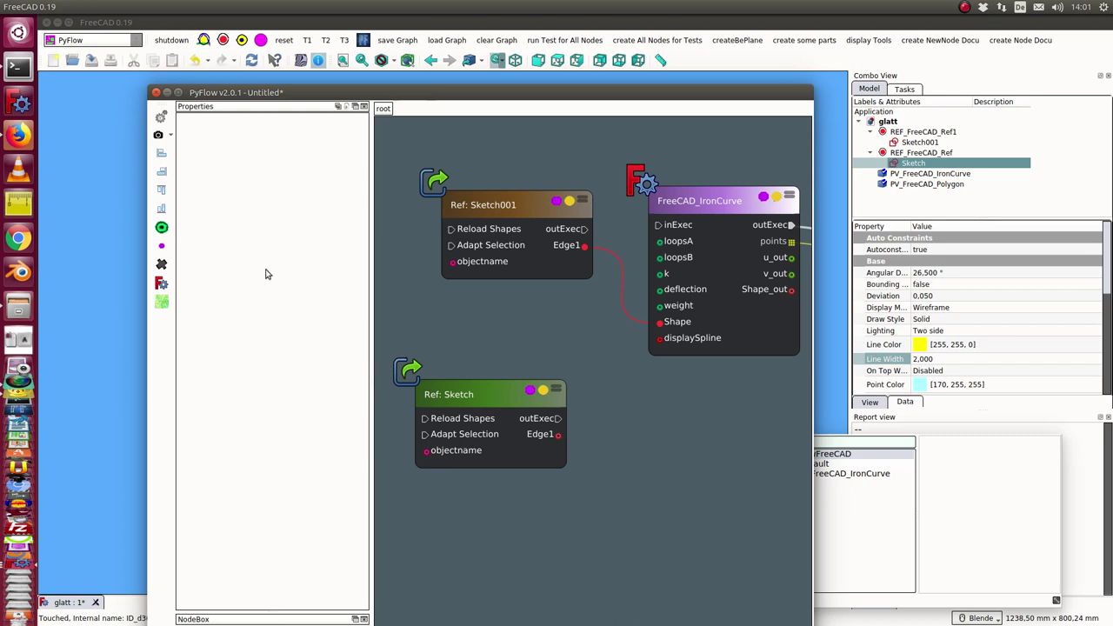
Add a FreeCAD_IronCurve node via an 'iron' search and wire Ref: Sketch Edge1 to its Shape input.
left_click_drag(277, 611, 260, 358)
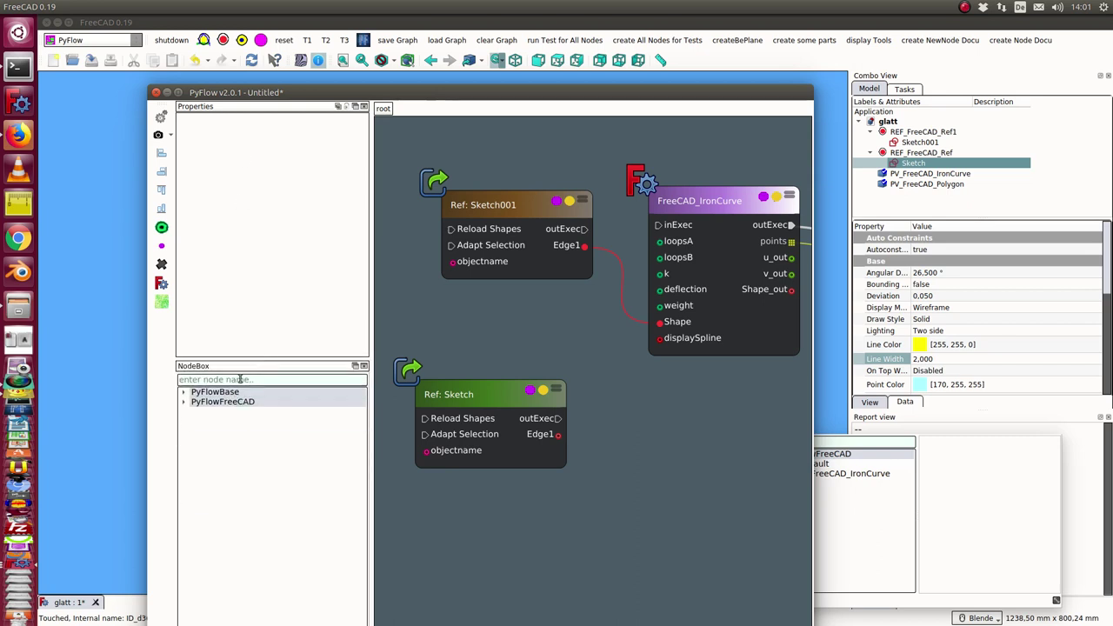
left_click(240, 379)
type("iron")
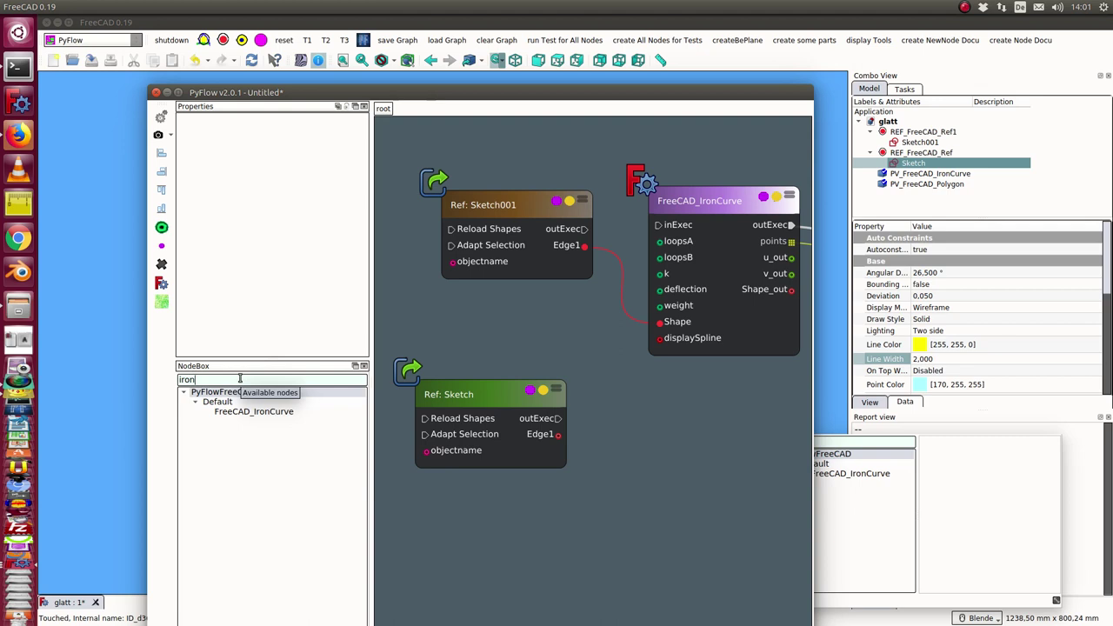
left_click_drag(249, 420, 646, 412)
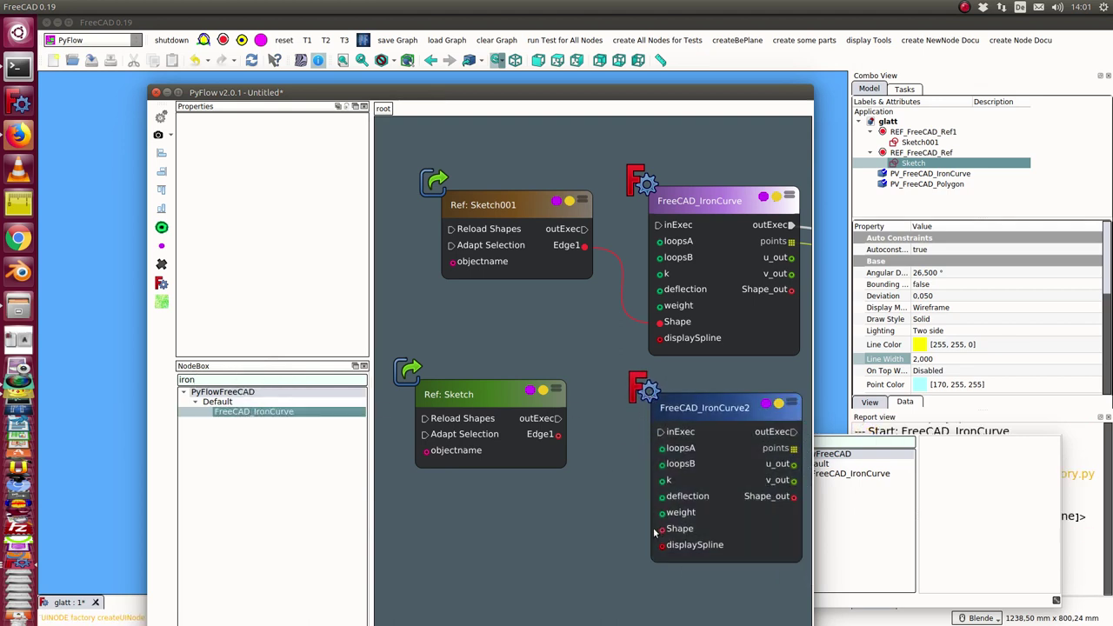
left_click_drag(662, 528, 559, 437)
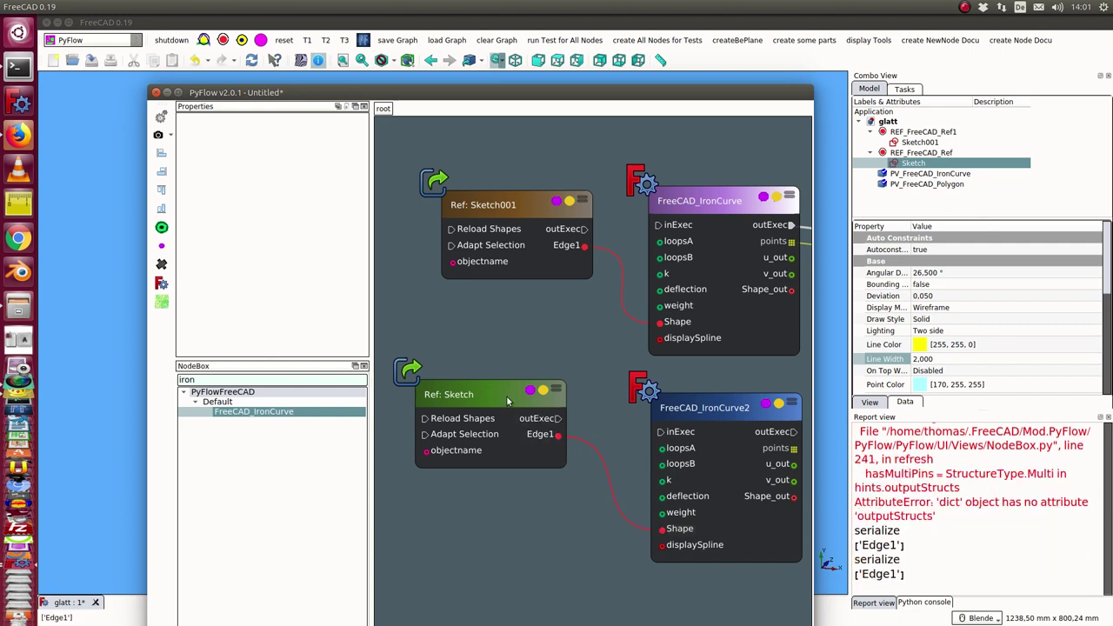
left_click(733, 411)
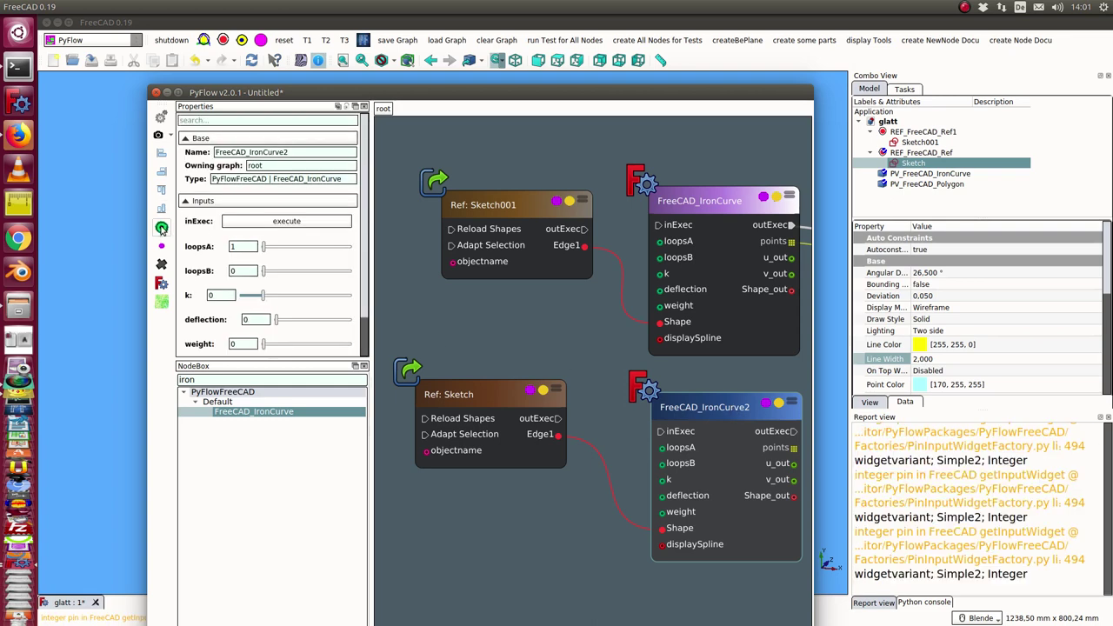
left_click(162, 229)
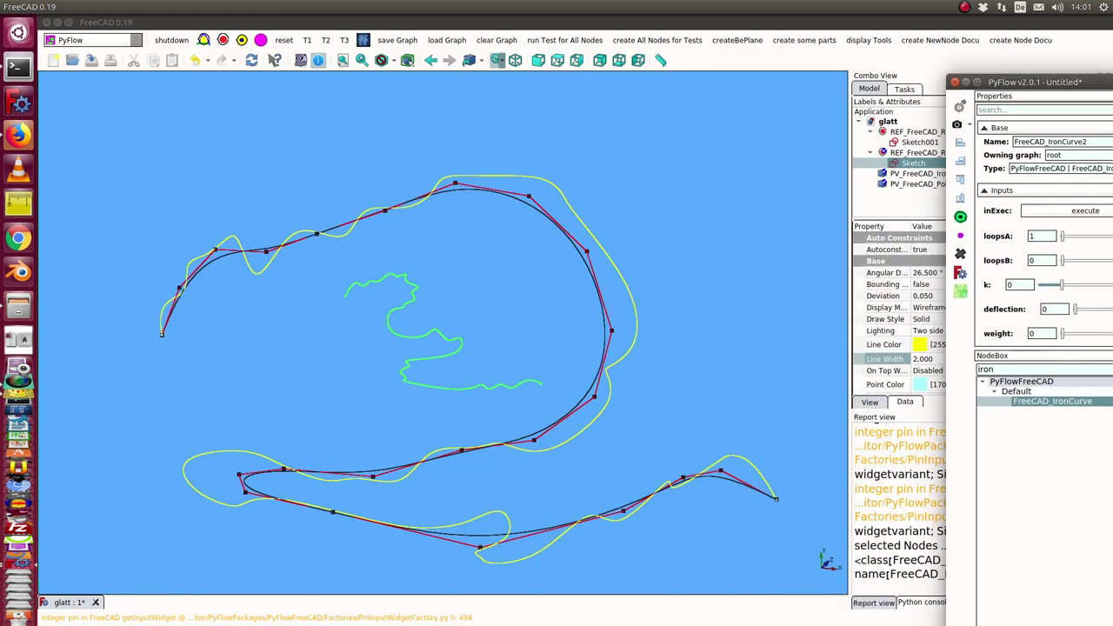
Run FreeCAD_IronCurve2 on the inner green sketch and set its weight to 2.
left_click(1045, 207)
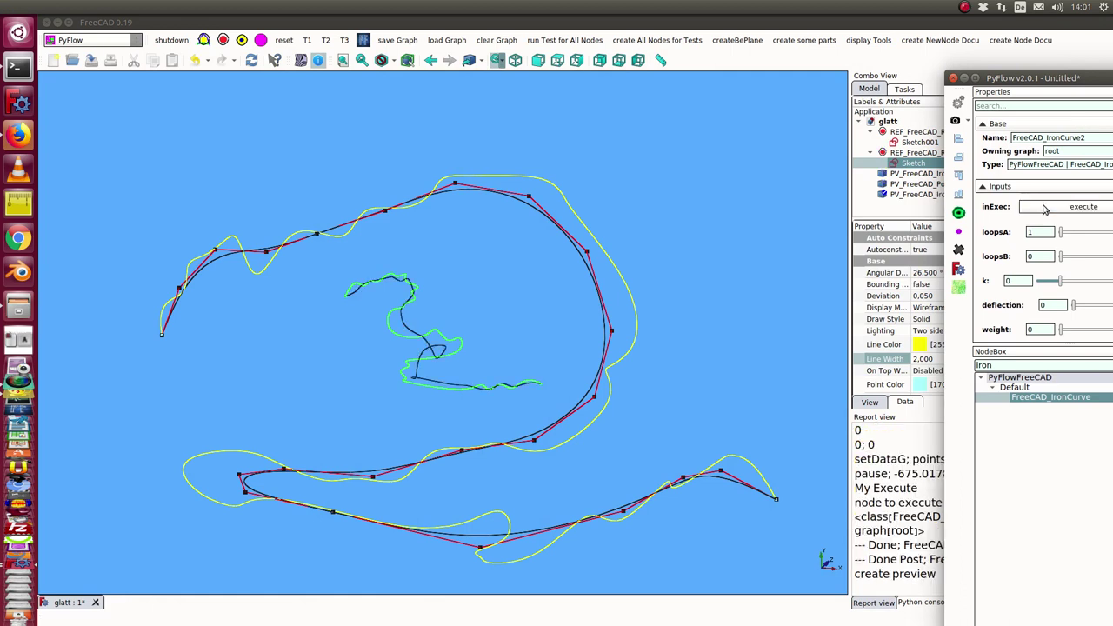
left_click_drag(944, 351, 791, 352)
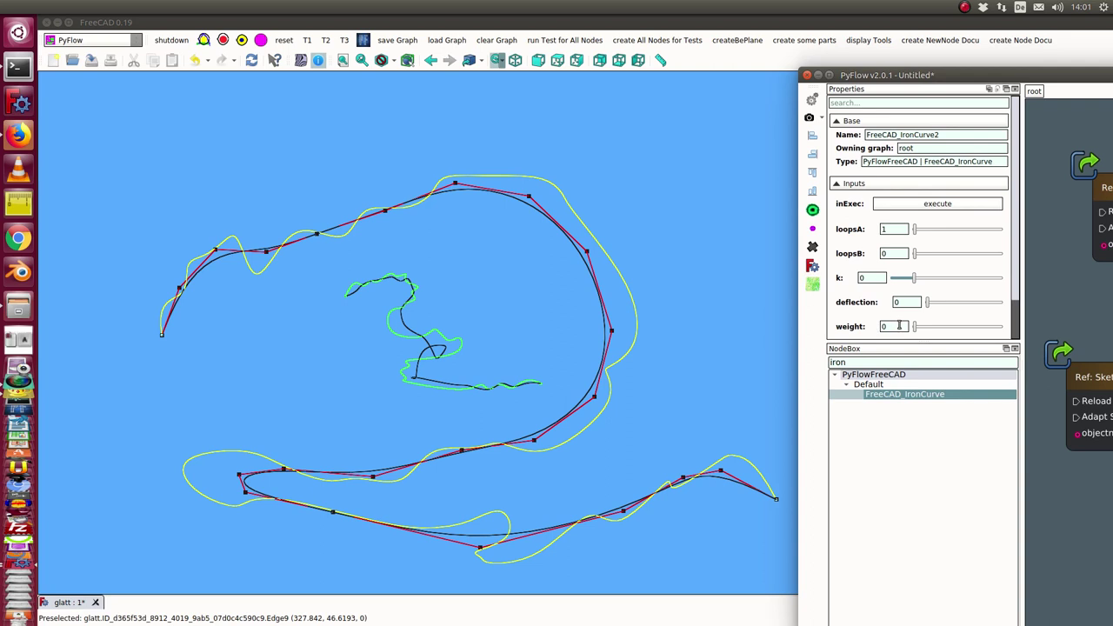
scroll(899, 325, "up", 1)
scroll(899, 325, "up", 1)
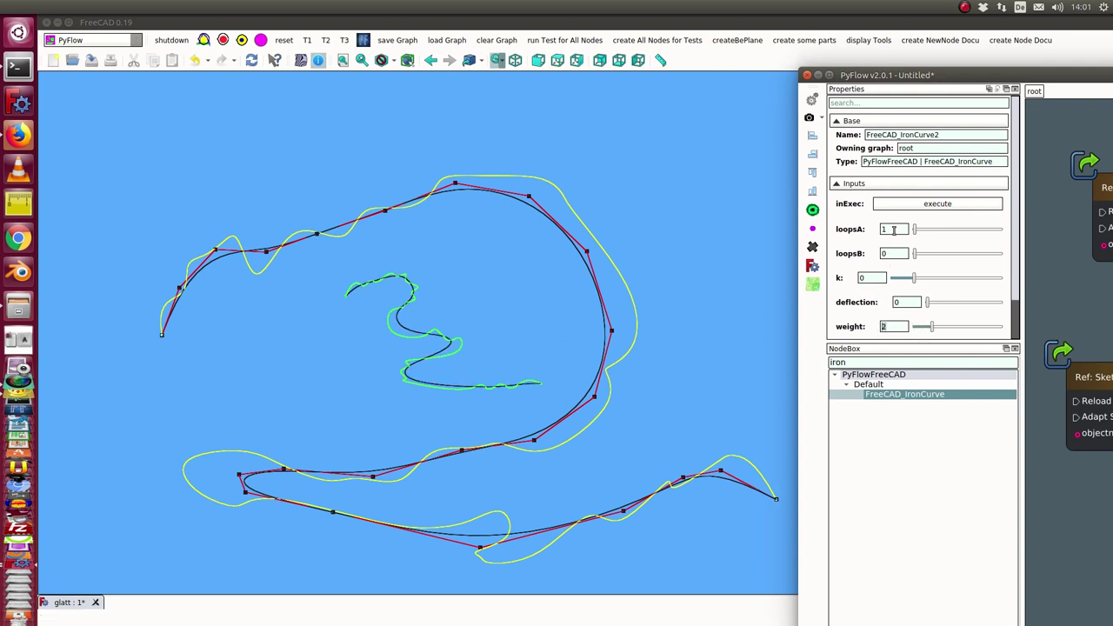
scroll(892, 229, "up", 1)
scroll(893, 229, "down", 1)
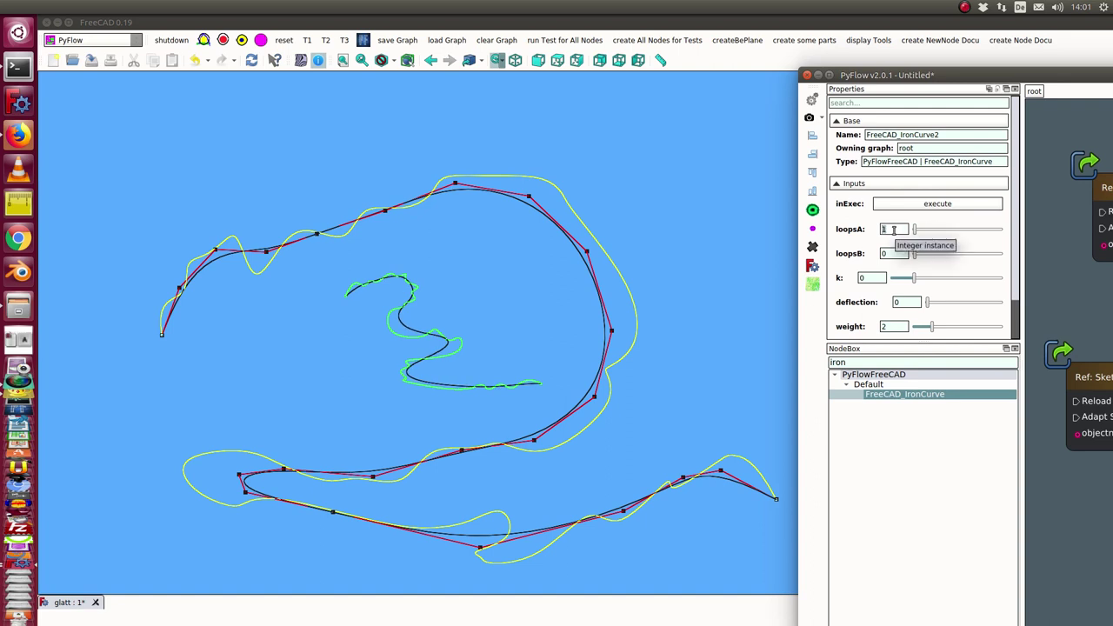